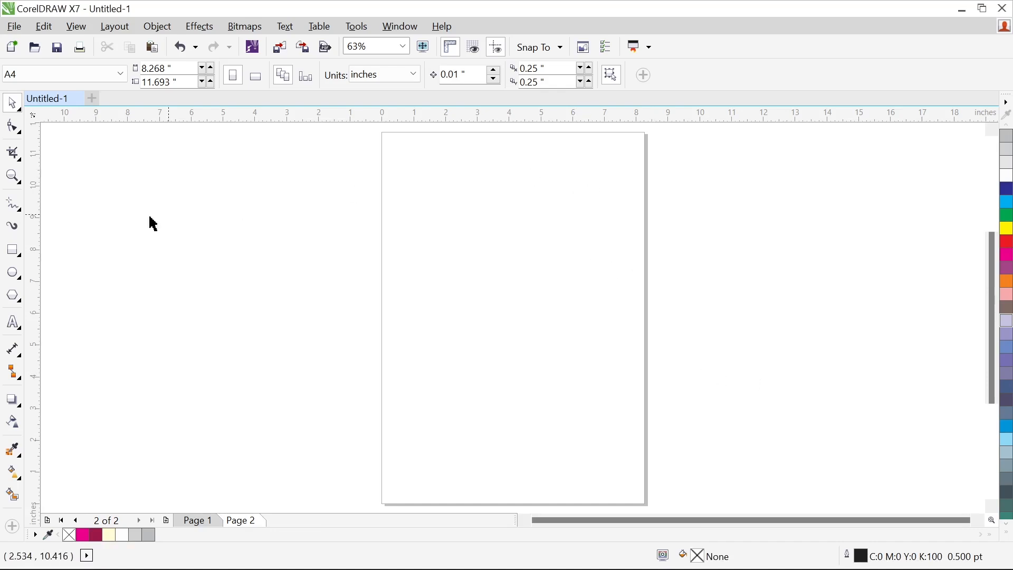
{"action": "double_click", "coordinate": [14, 253]}
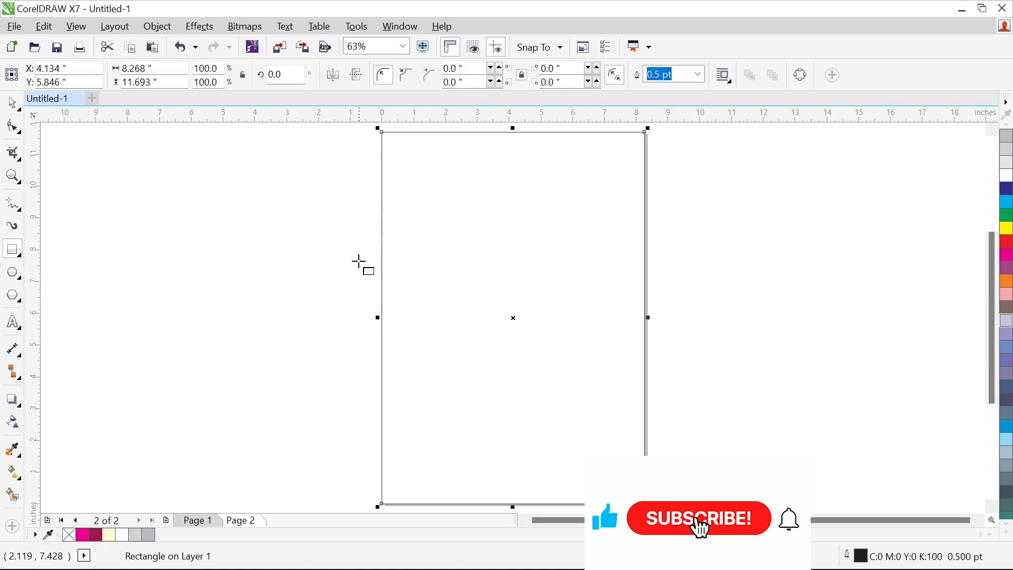
{"action": "key", "text": "ctrl+z"}
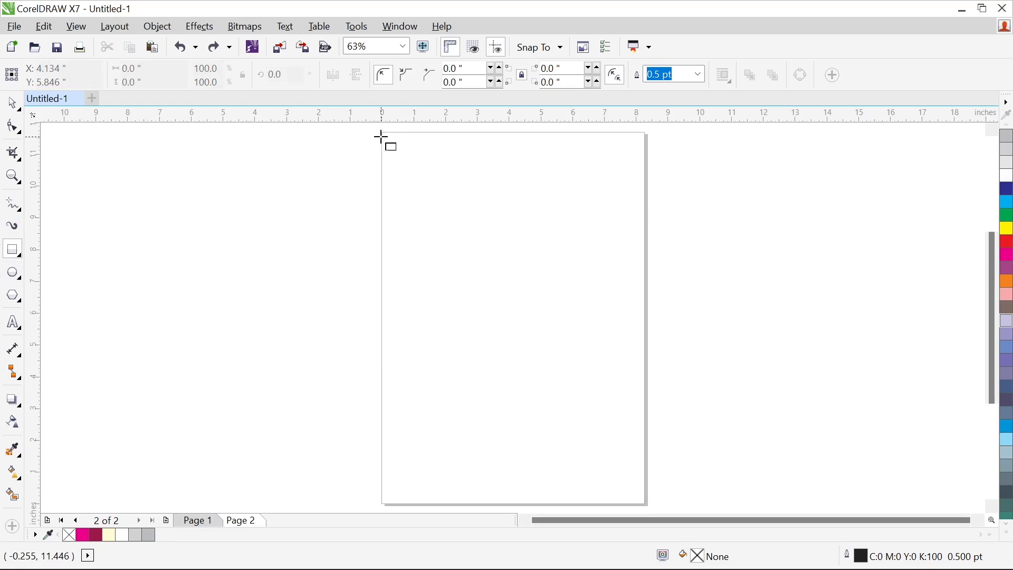
{"action": "left_click_drag", "start_coordinate": [381, 133], "coordinate": [647, 505]}
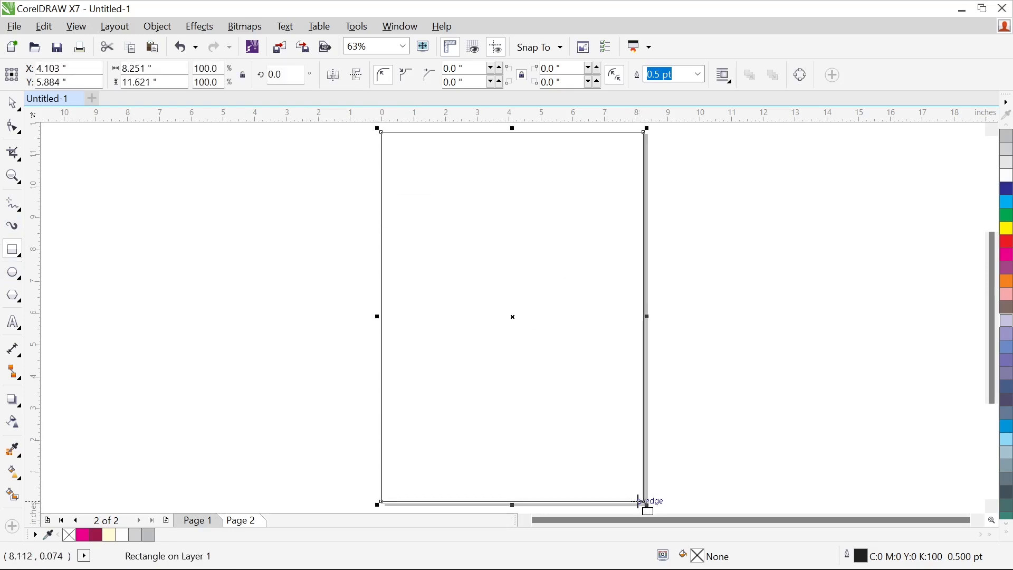
{"action": "scroll", "coordinate": [639, 511], "scroll_direction": "up", "scroll_amount": 2}
{"action": "scroll", "coordinate": [639, 512], "scroll_direction": "up", "scroll_amount": 3}
{"action": "scroll", "coordinate": [826, 240], "scroll_direction": "down", "scroll_amount": 5}
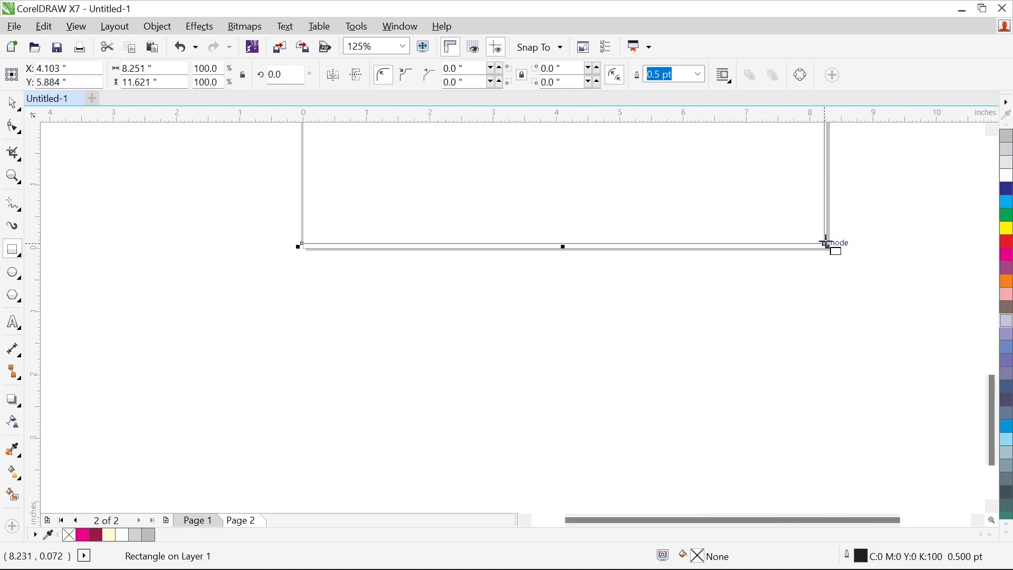
{"action": "key", "text": "F4"}
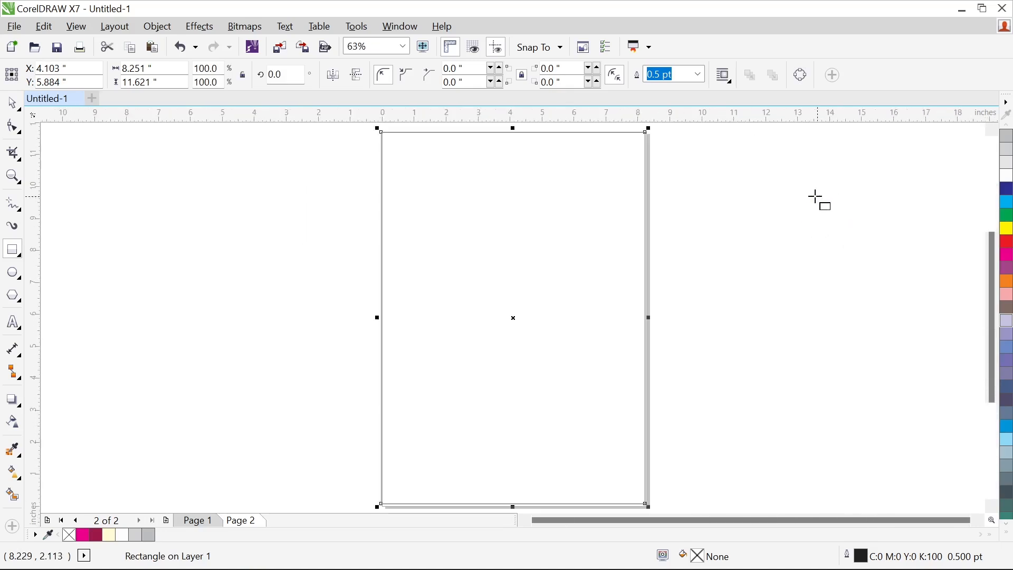
{"action": "scroll", "coordinate": [640, 149], "scroll_direction": "up", "scroll_amount": 3}
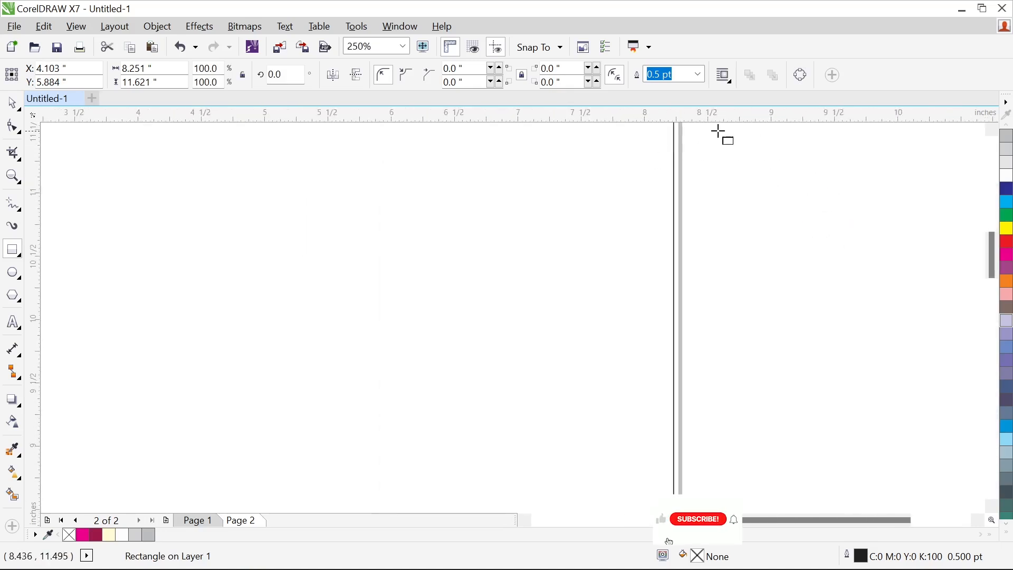
{"action": "key", "text": "space"}
{"action": "key", "text": "F4"}
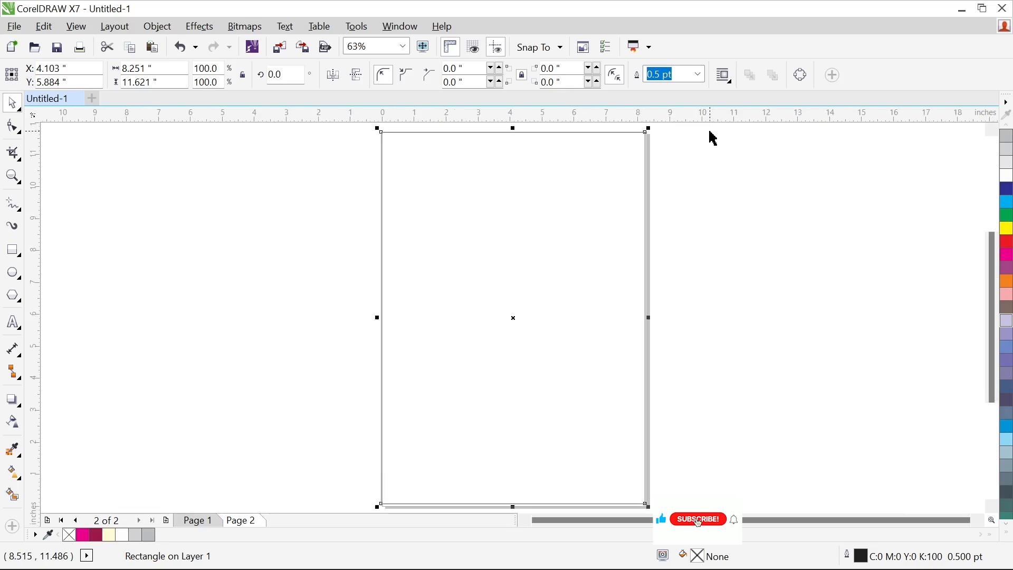
{"action": "left_click", "coordinate": [714, 138]}
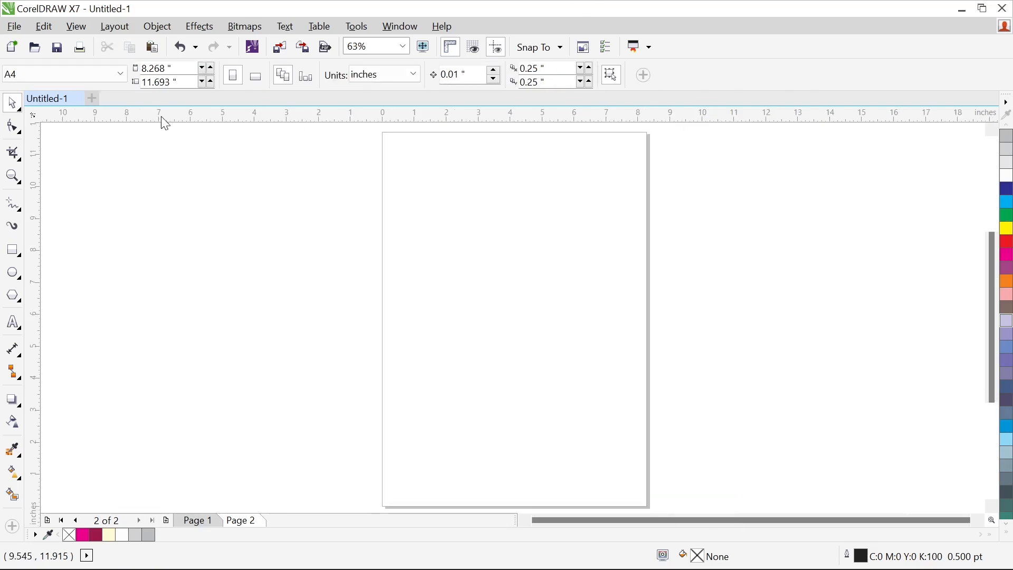
Step: Add a rectangle that exactly covers the A4 page and check its edges against the page border
{"action": "double_click", "coordinate": [10, 248]}
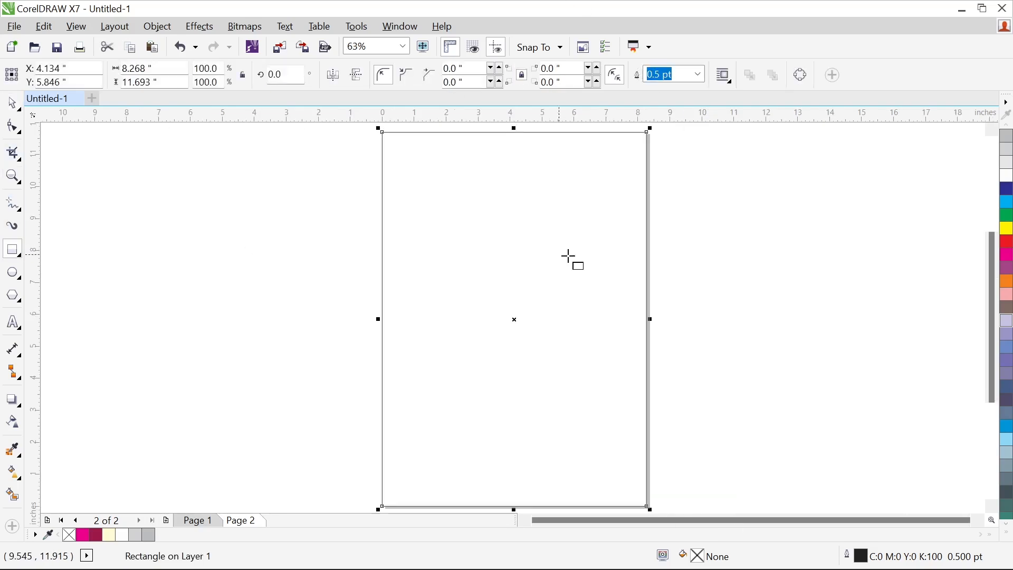
{"action": "scroll", "coordinate": [388, 454], "scroll_direction": "up", "scroll_amount": 5}
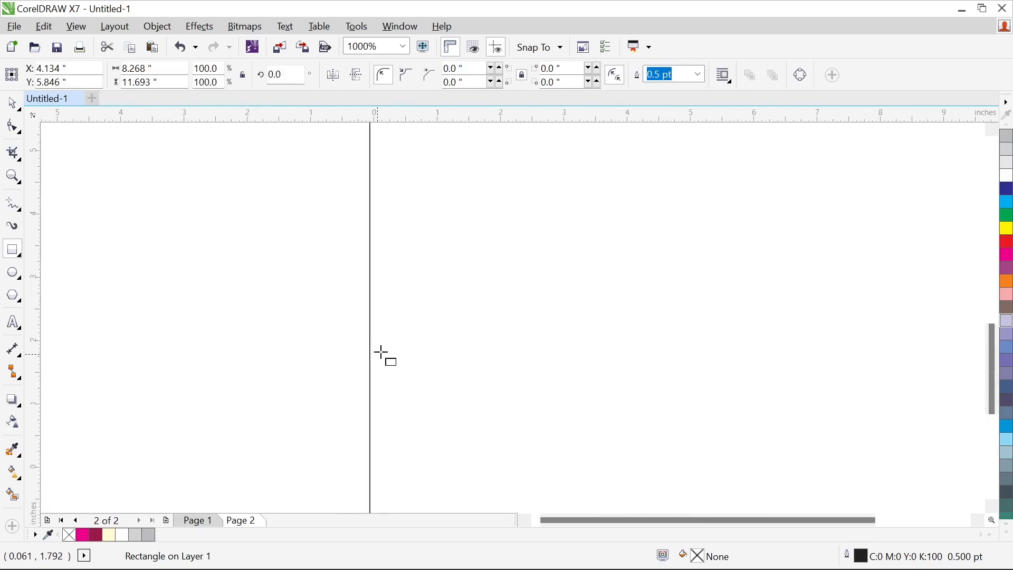
{"action": "scroll", "coordinate": [382, 353], "scroll_direction": "down", "scroll_amount": 3}
{"action": "scroll", "coordinate": [923, 475], "scroll_direction": "up", "scroll_amount": 3}
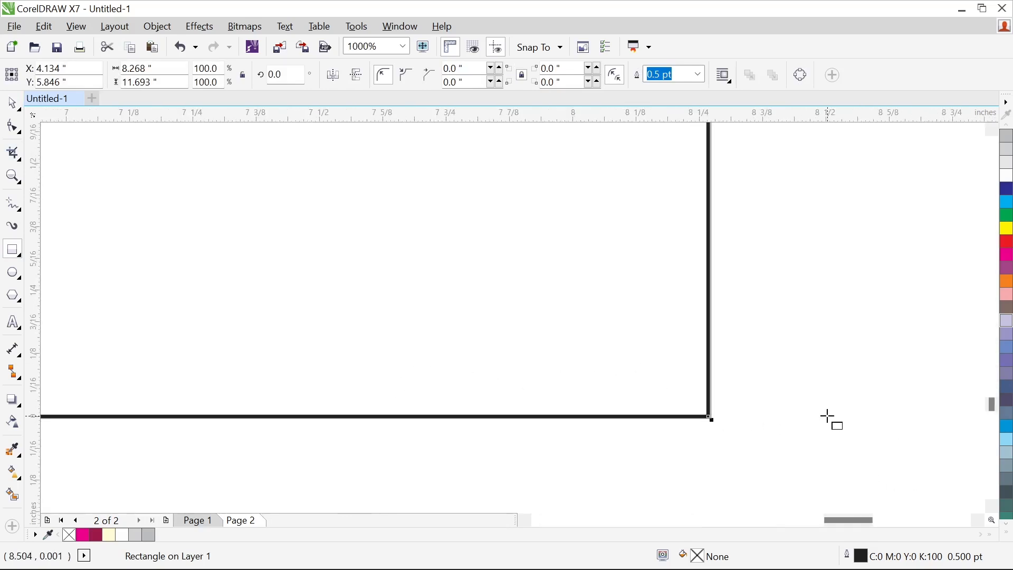
{"action": "key", "text": "shift+F4"}
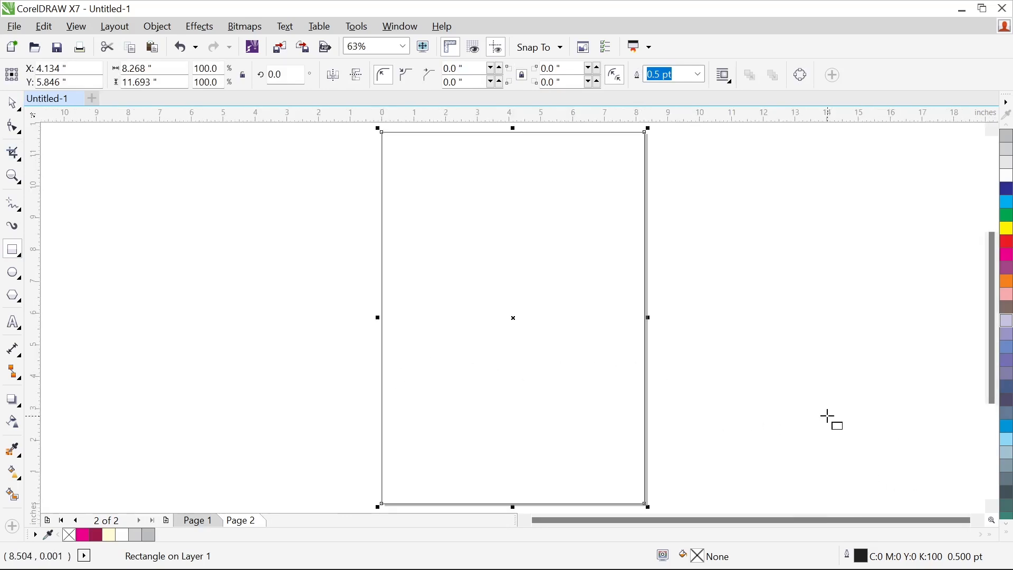
{"action": "key", "text": "space"}
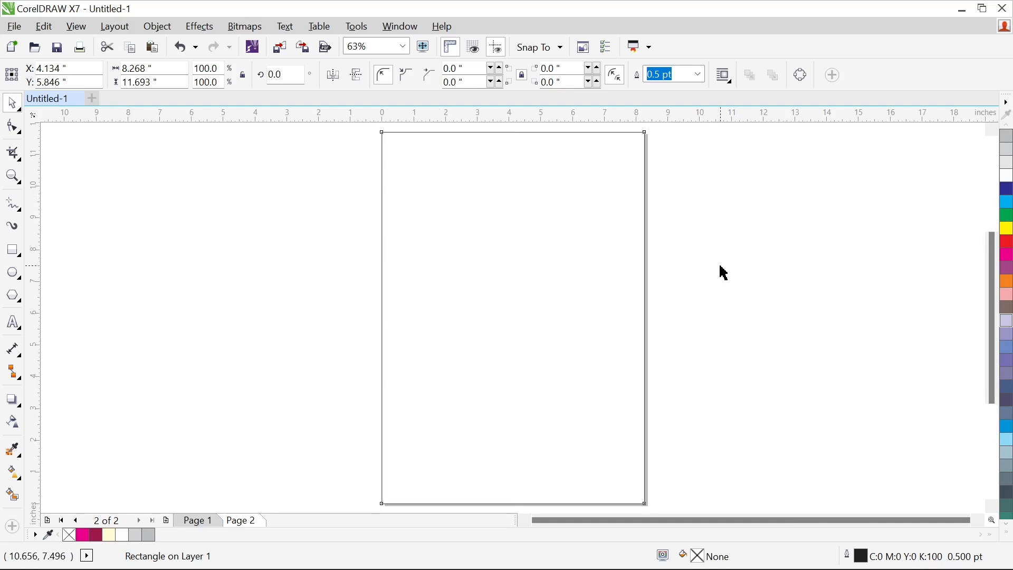
Step: Make a copy of the page-size rectangle, squashed to about 2.33 inches high along the page's lower edge, keeping the original
{"action": "left_click", "coordinate": [721, 271]}
{"action": "left_click", "coordinate": [529, 268]}
{"action": "left_click_drag", "start_coordinate": [513, 134], "coordinate": [514, 429]}
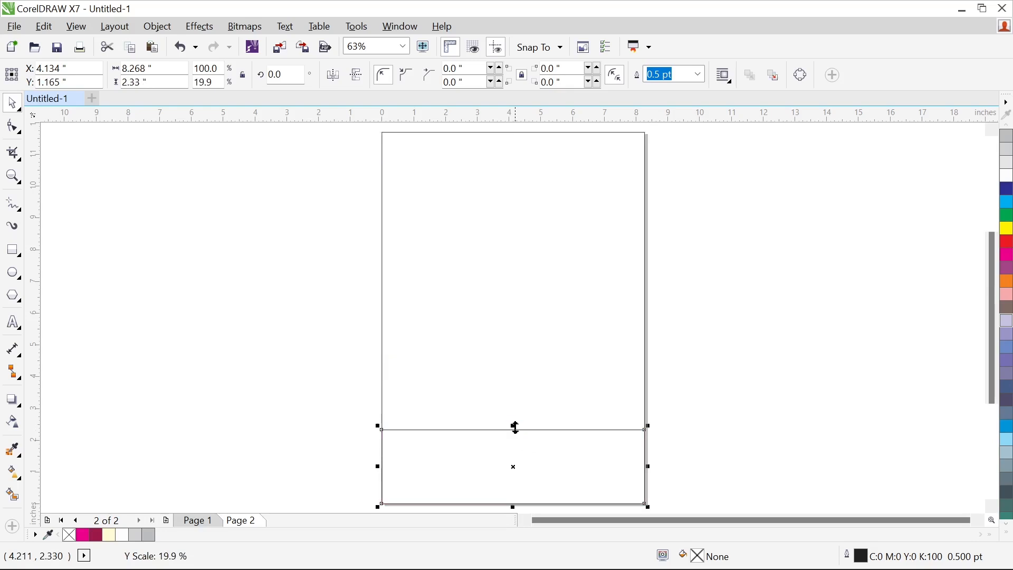
{"action": "left_click", "coordinate": [531, 183]}
{"action": "left_click", "coordinate": [772, 257]}
{"action": "left_click", "coordinate": [529, 478]}
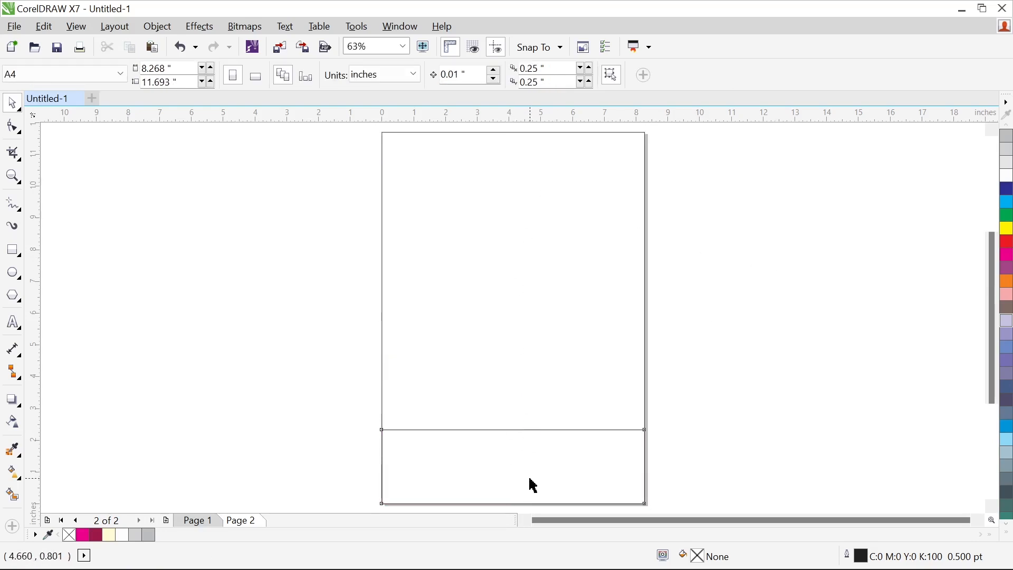
{"action": "left_click", "coordinate": [520, 315]}
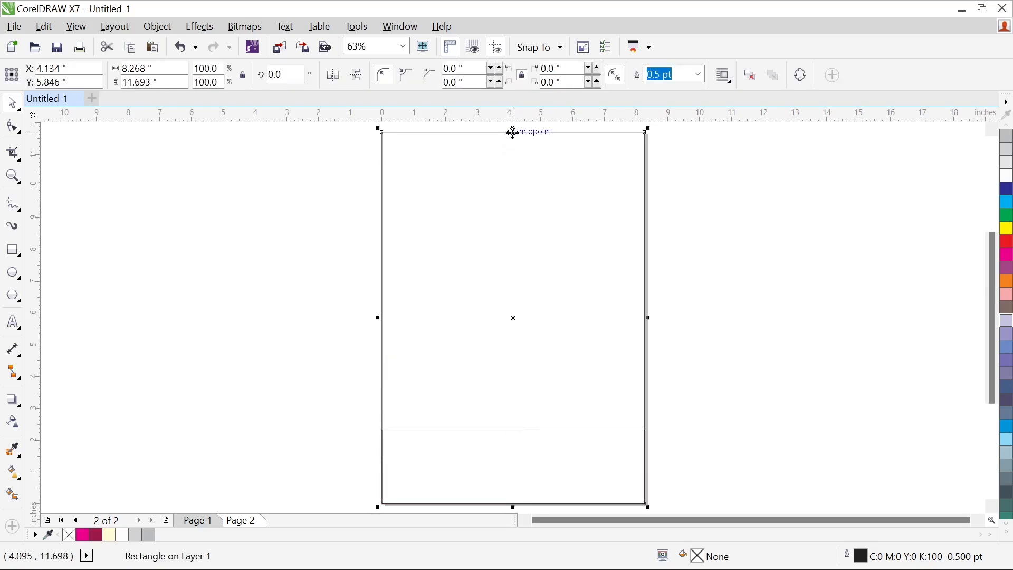
{"action": "left_click_drag", "start_coordinate": [513, 132], "coordinate": [513, 373]}
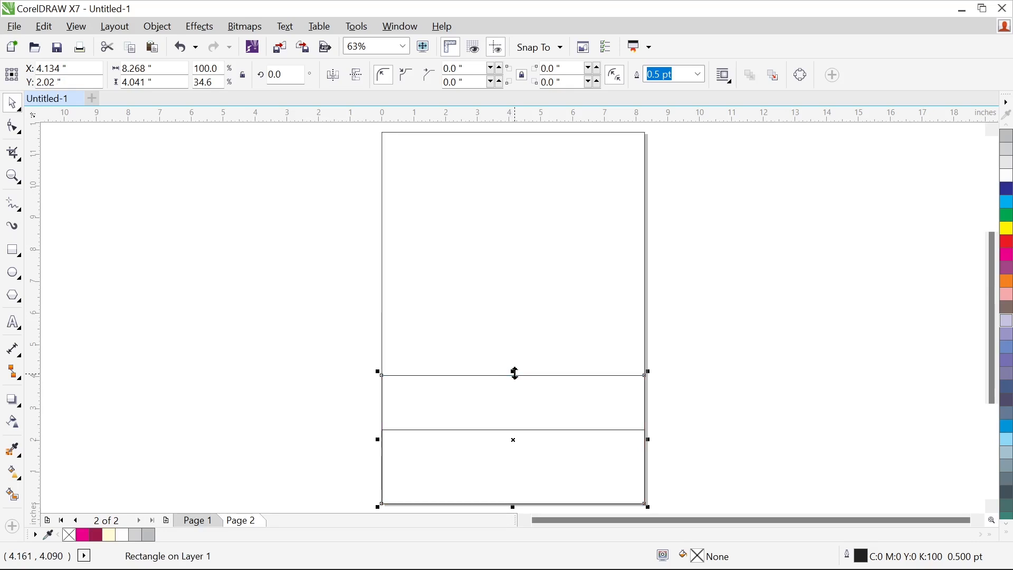
{"action": "key", "text": "Delete"}
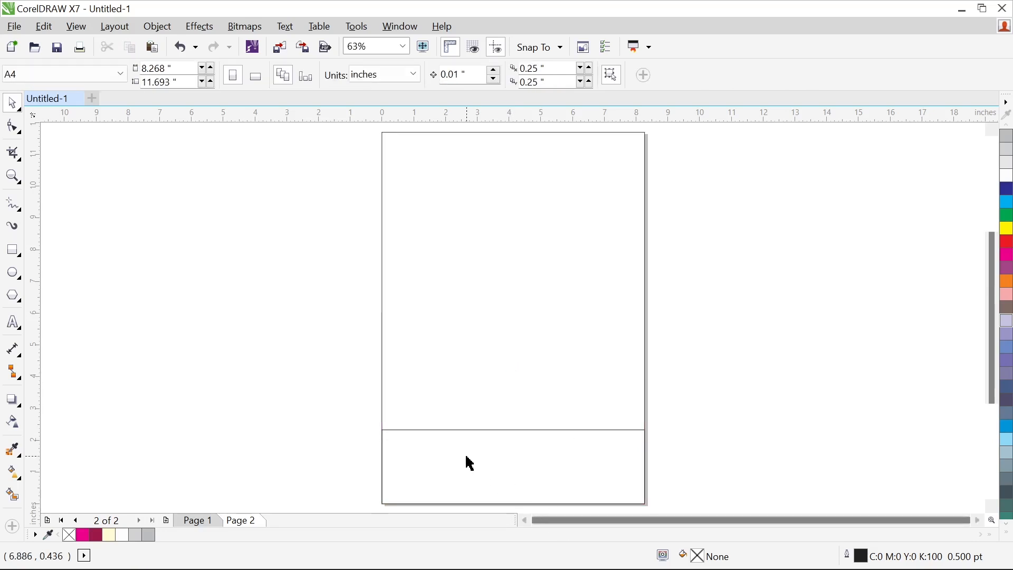
Step: Convert the short rectangle at the page's lower edge to curves
{"action": "left_click", "coordinate": [551, 466]}
{"action": "left_click", "coordinate": [567, 473]}
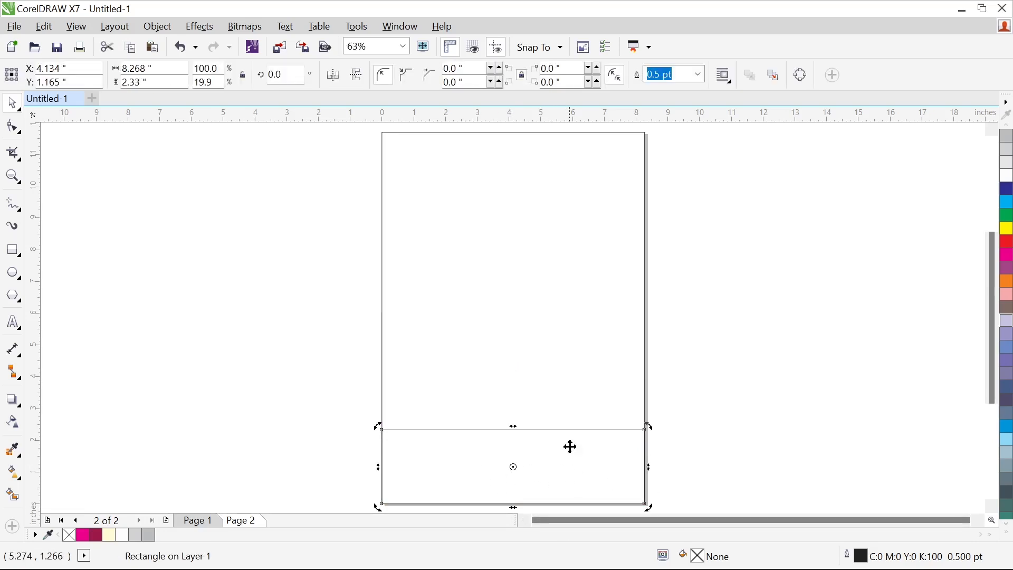
{"action": "right_click", "coordinate": [530, 454]}
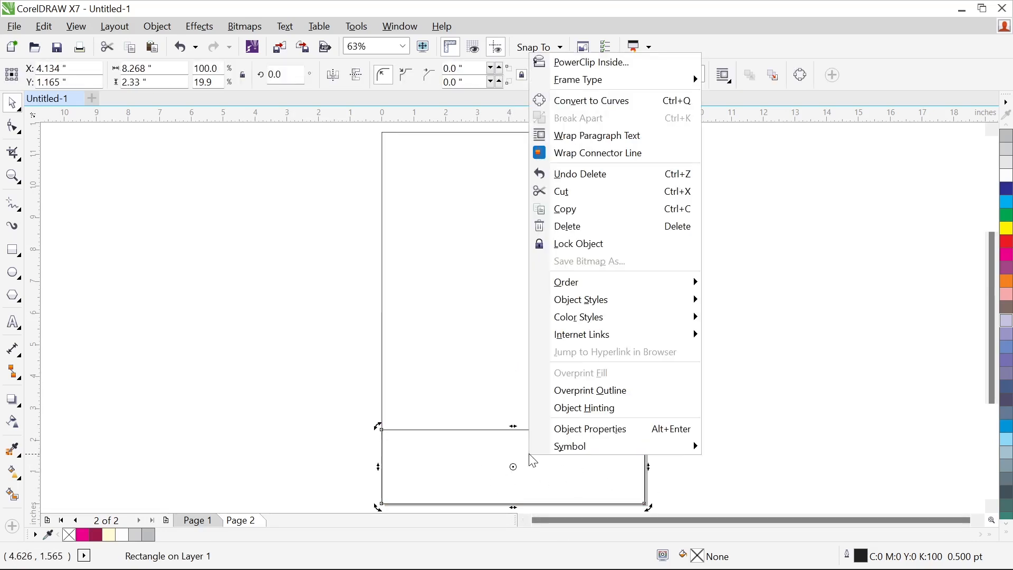
{"action": "left_click", "coordinate": [602, 111]}
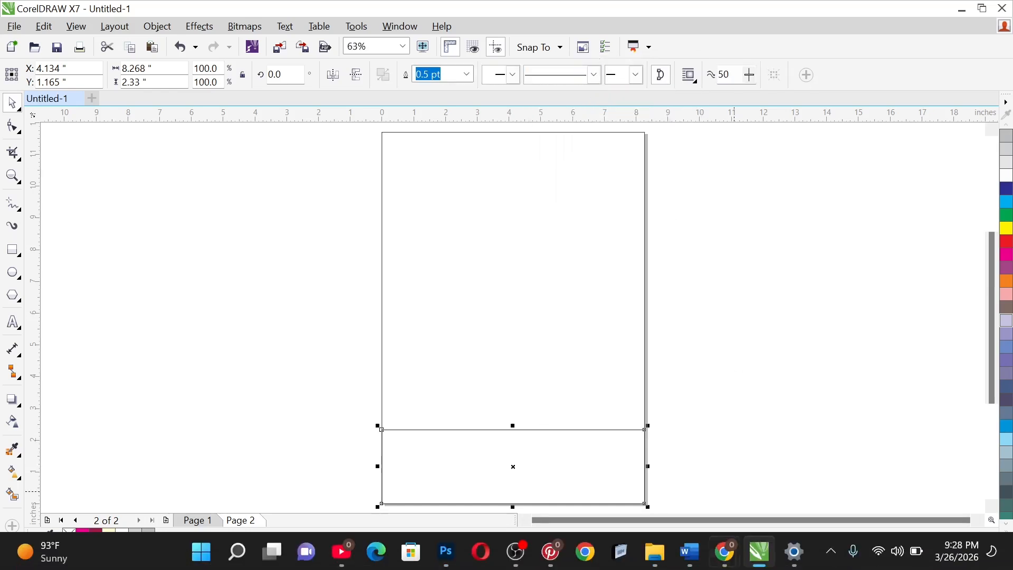
{"action": "mouse_move", "coordinate": [529, 557]}
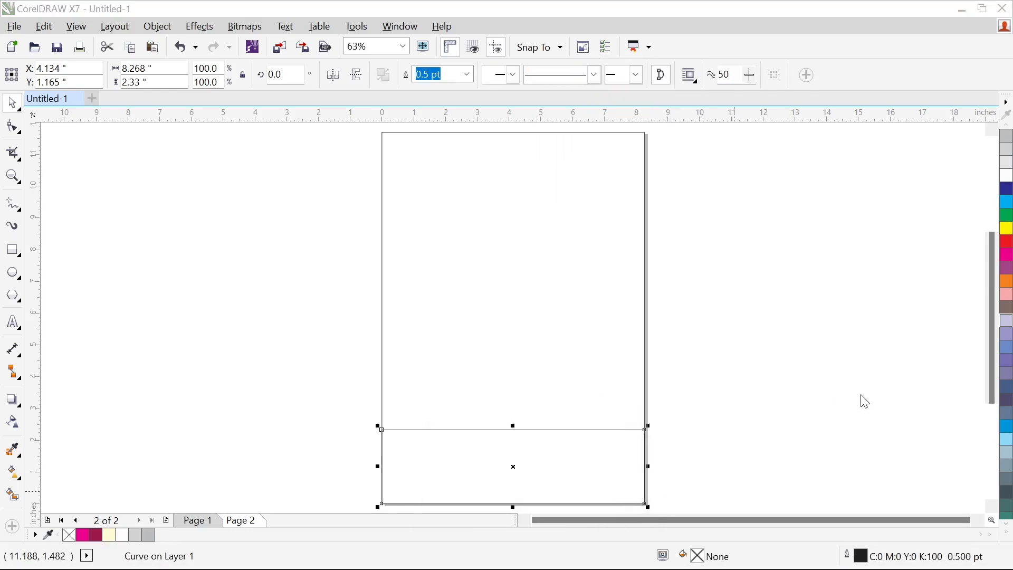
{"action": "left_click", "coordinate": [932, 362]}
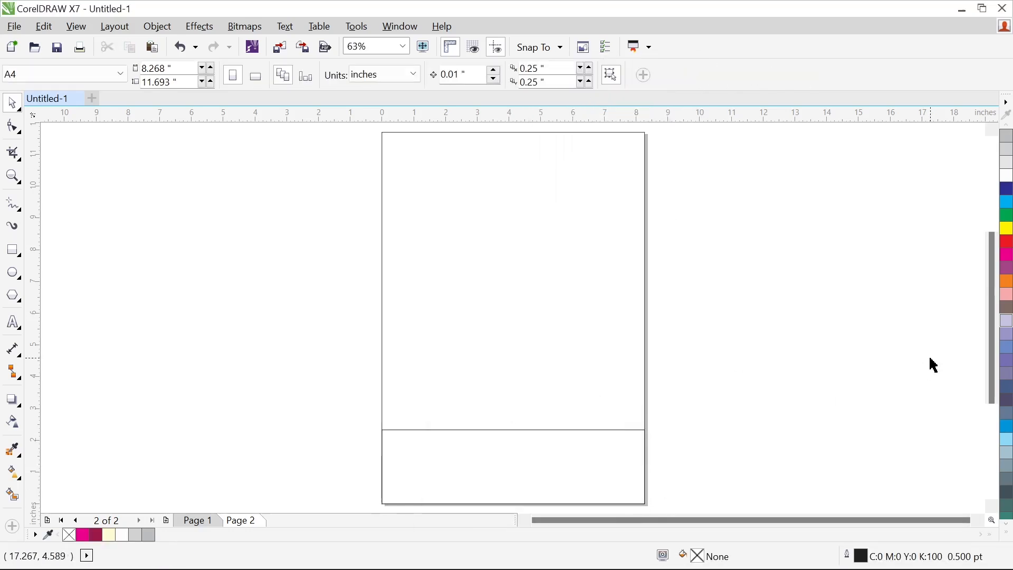
Step: Convert the segment at the lower shape's upper-left node to a curve and delete that node to form a wave
{"action": "left_click", "coordinate": [511, 430]}
{"action": "left_click", "coordinate": [13, 127]}
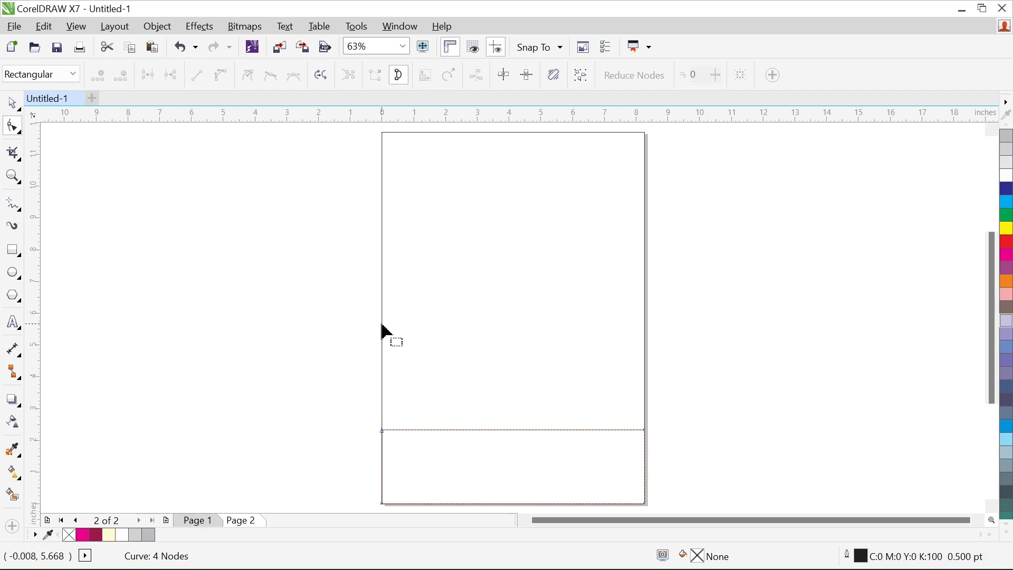
{"action": "right_click", "coordinate": [382, 432]}
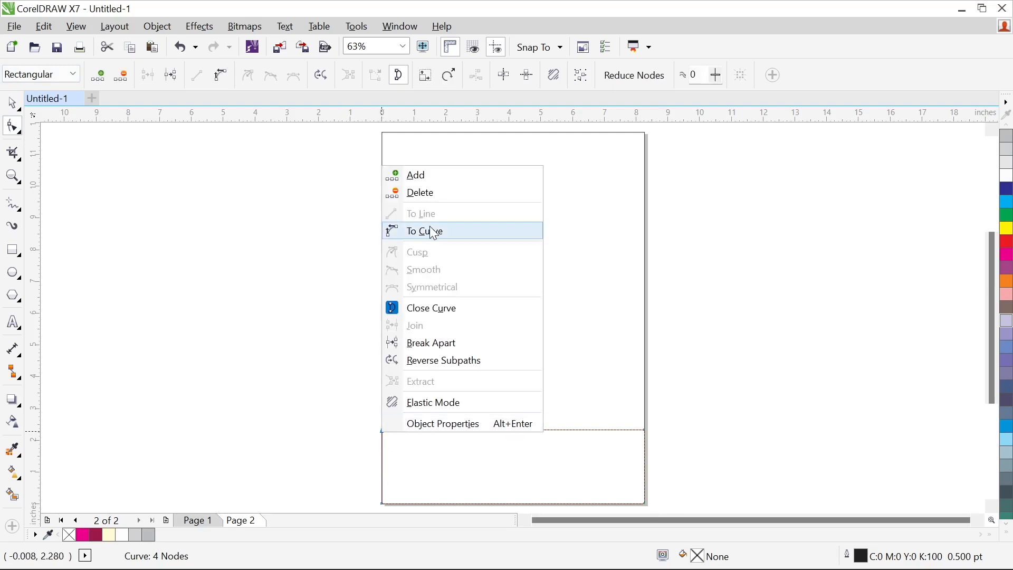
{"action": "left_click", "coordinate": [432, 228]}
{"action": "double_click", "coordinate": [383, 432]}
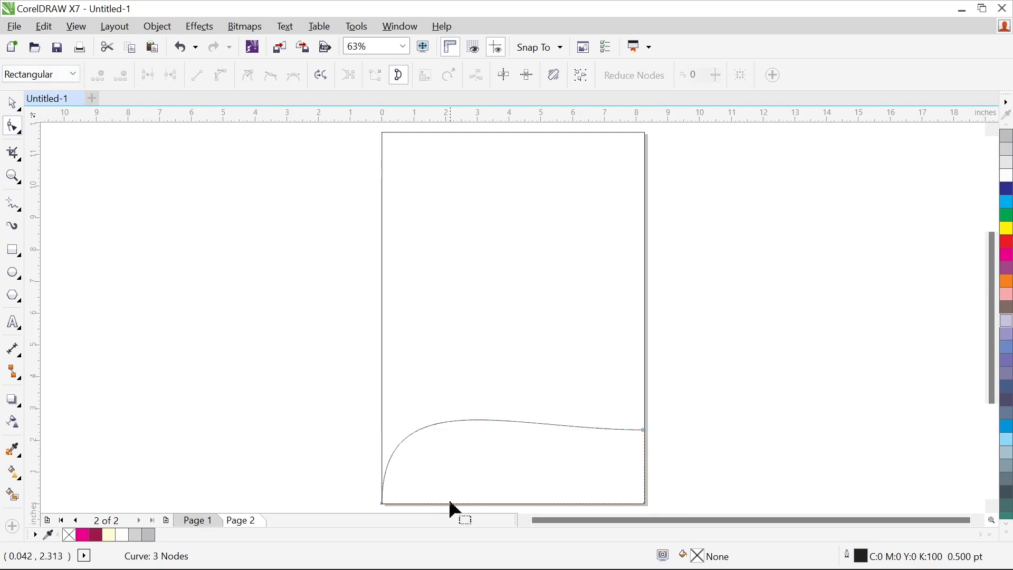
Step: Flatten the wave shape to about 1.07 inches high and add a flatter copy about 0.79 inches high over it
{"action": "left_click", "coordinate": [15, 105]}
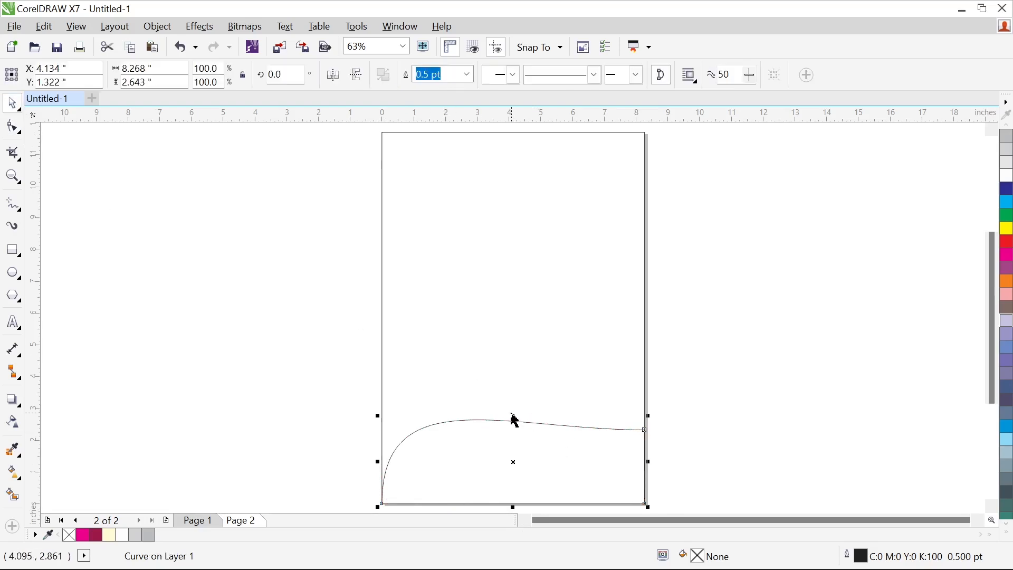
{"action": "left_click_drag", "start_coordinate": [515, 417], "coordinate": [517, 475]}
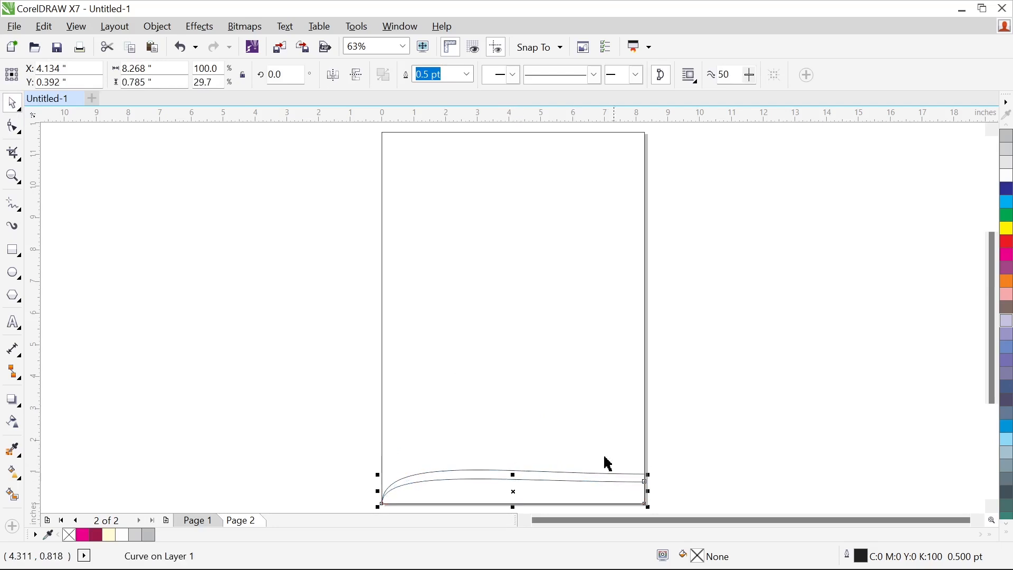
Step: Fill the lower front wave with magenta and remove its outline
{"action": "left_click", "coordinate": [1006, 256]}
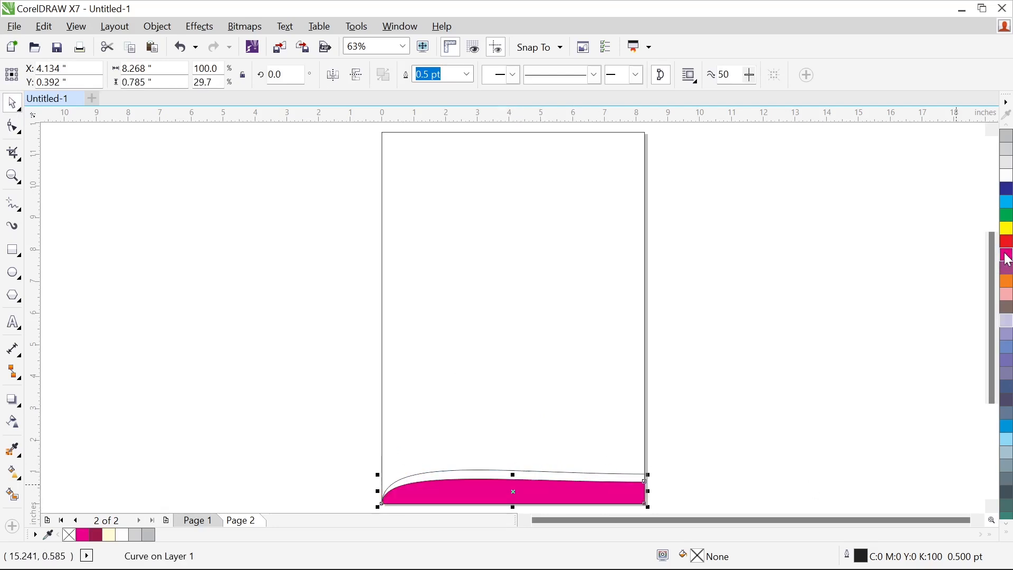
{"action": "right_click", "coordinate": [68, 540]}
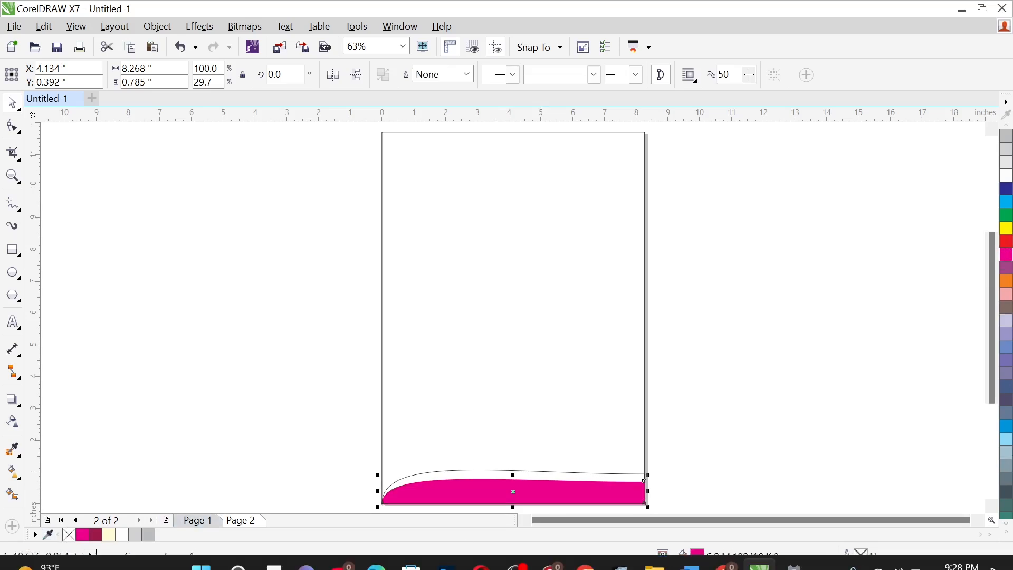
{"action": "left_click", "coordinate": [708, 237]}
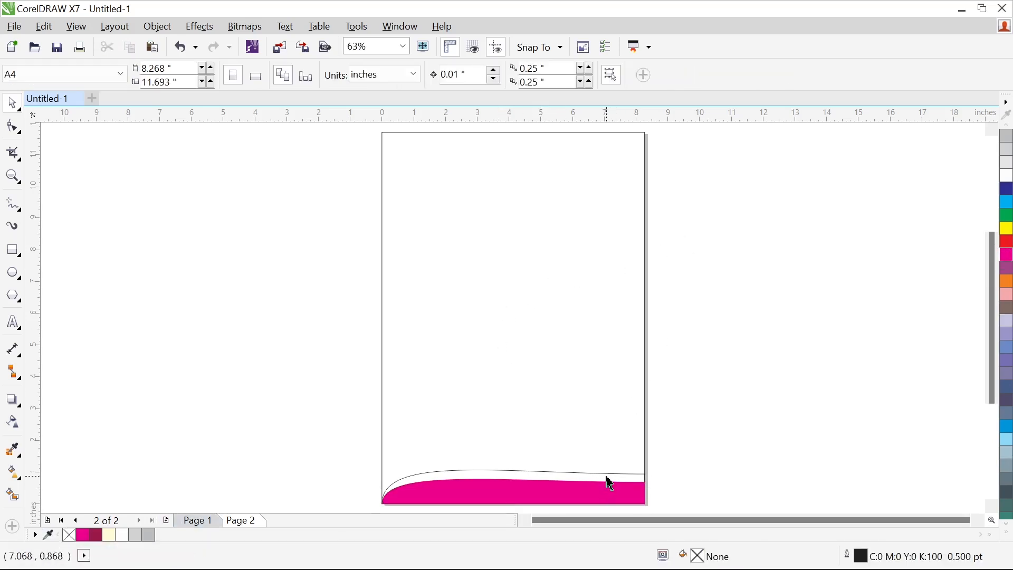
Step: Fill the taller back wave with the dark magenta shade C:27 M:100 Y:56 K:20 and remove its outline
{"action": "left_click", "coordinate": [606, 478]}
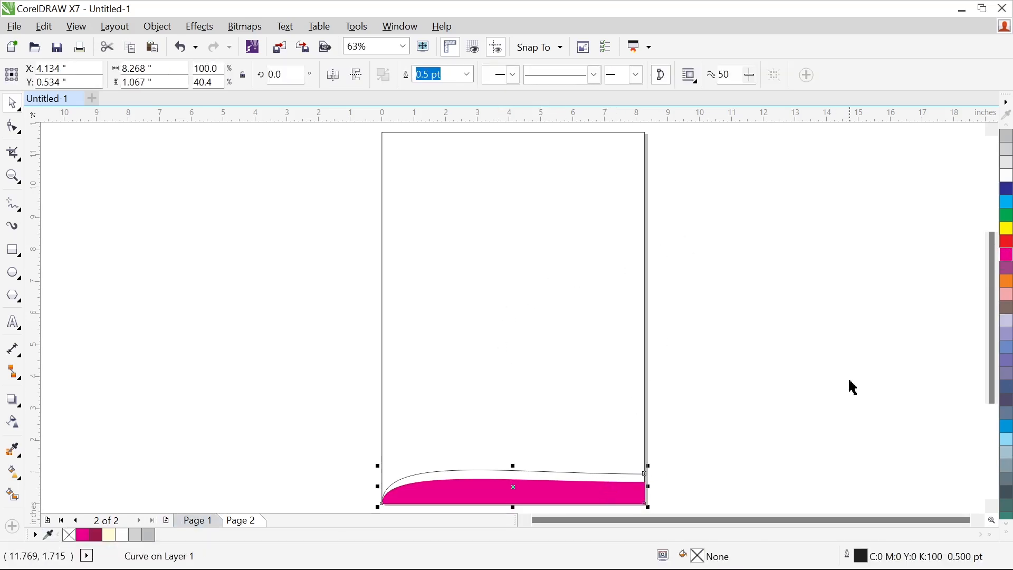
{"action": "left_click", "coordinate": [1009, 258]}
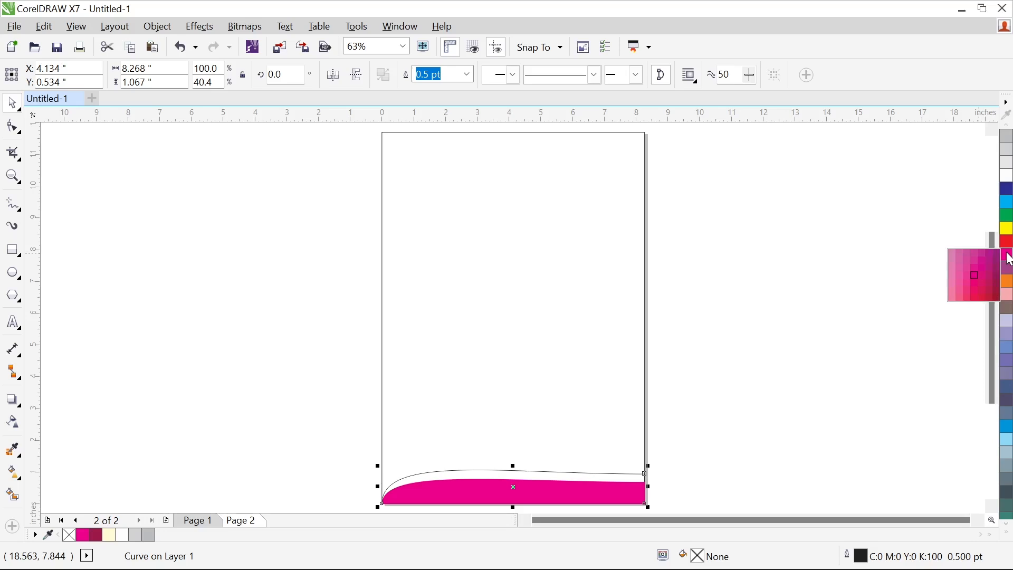
{"action": "left_click", "coordinate": [997, 283]}
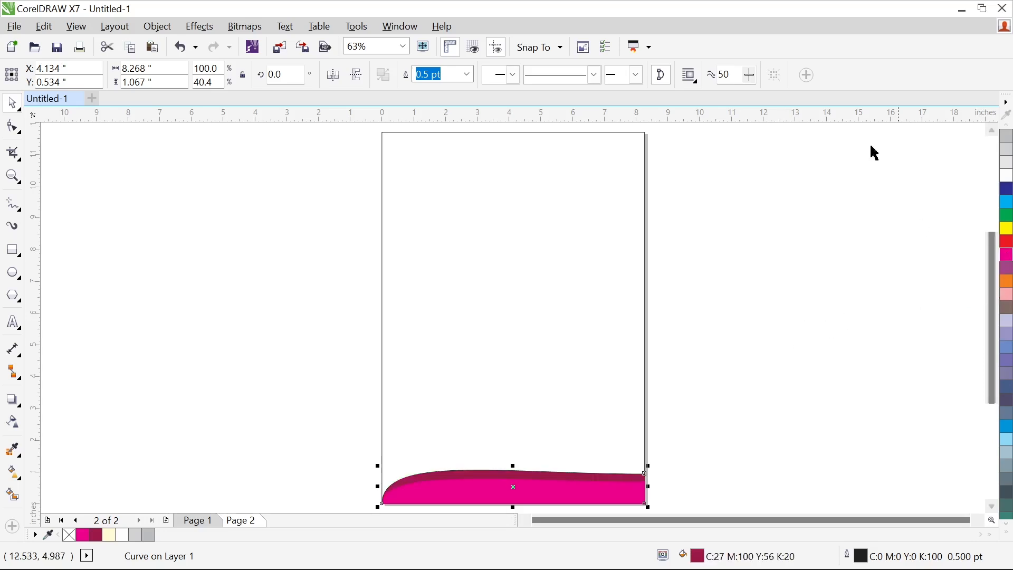
{"action": "right_click", "coordinate": [68, 534]}
{"action": "left_click", "coordinate": [844, 262]}
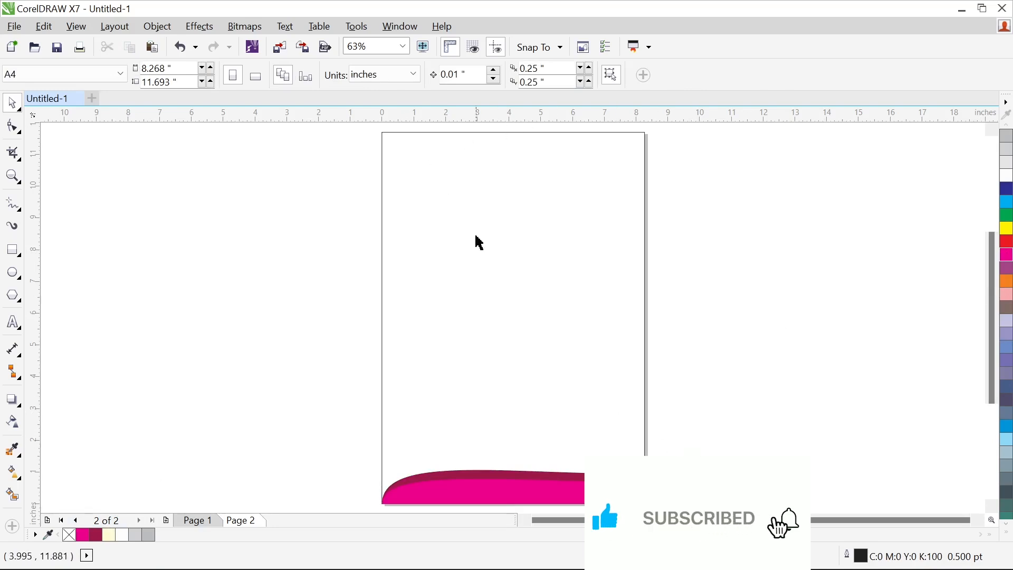
Step: Mirror a copy of both footer waves vertically above the originals and flip that copy horizontally
{"action": "left_click_drag", "start_coordinate": [740, 419], "coordinate": [248, 542]}
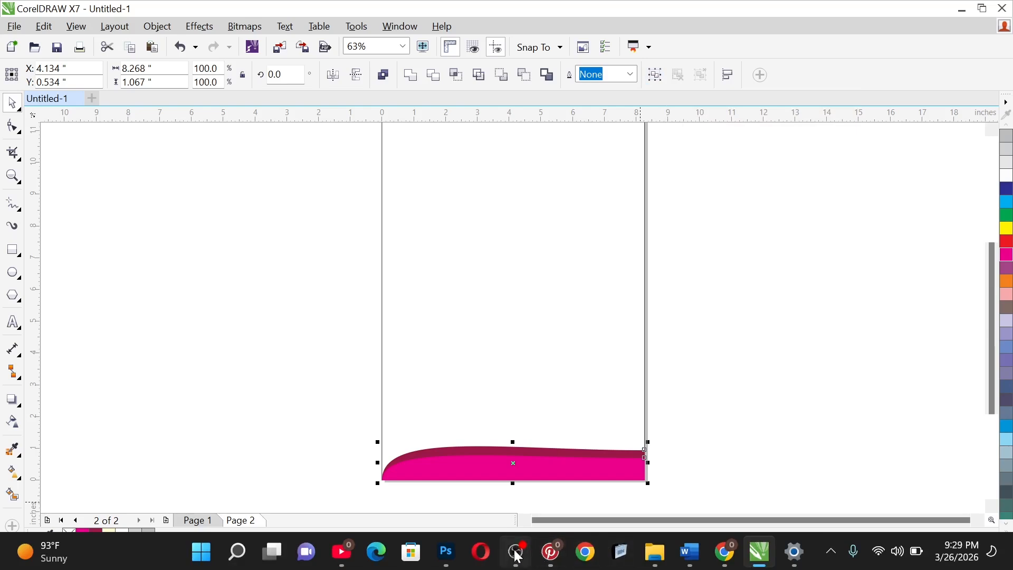
{"action": "left_click", "coordinate": [852, 393]}
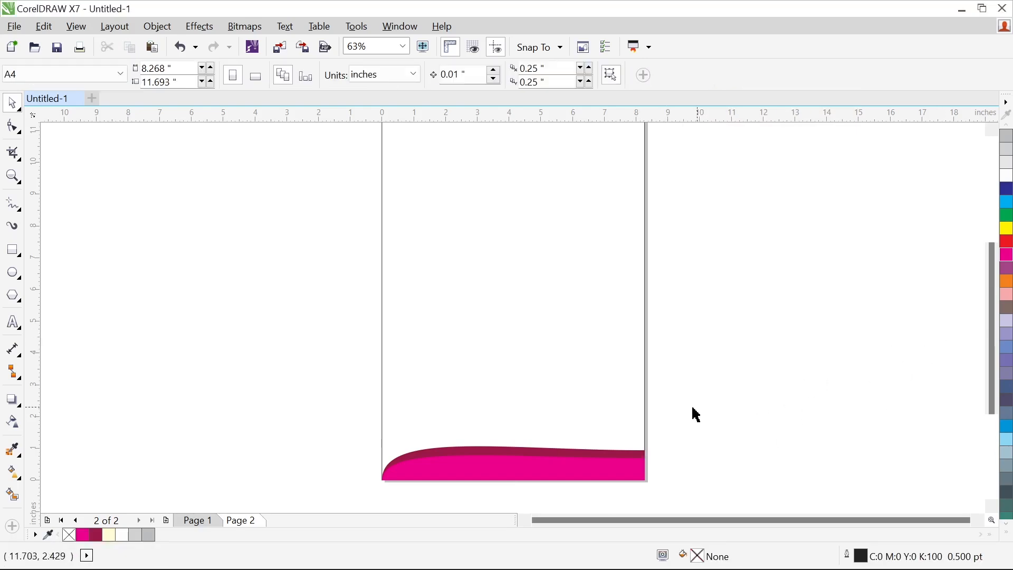
{"action": "left_click_drag", "start_coordinate": [821, 398], "coordinate": [423, 514]}
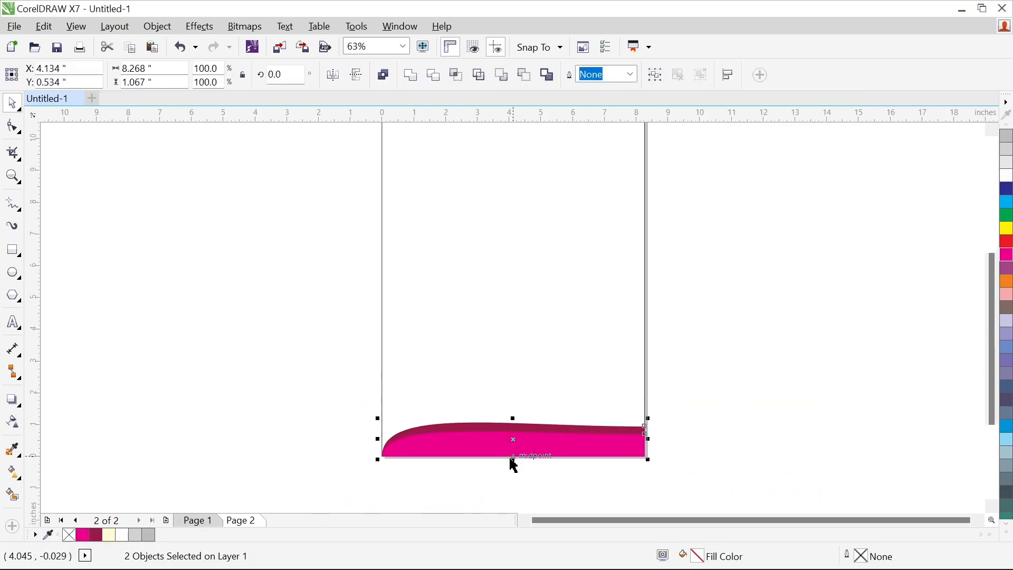
{"action": "left_click_drag", "start_coordinate": [515, 459], "coordinate": [510, 379]}
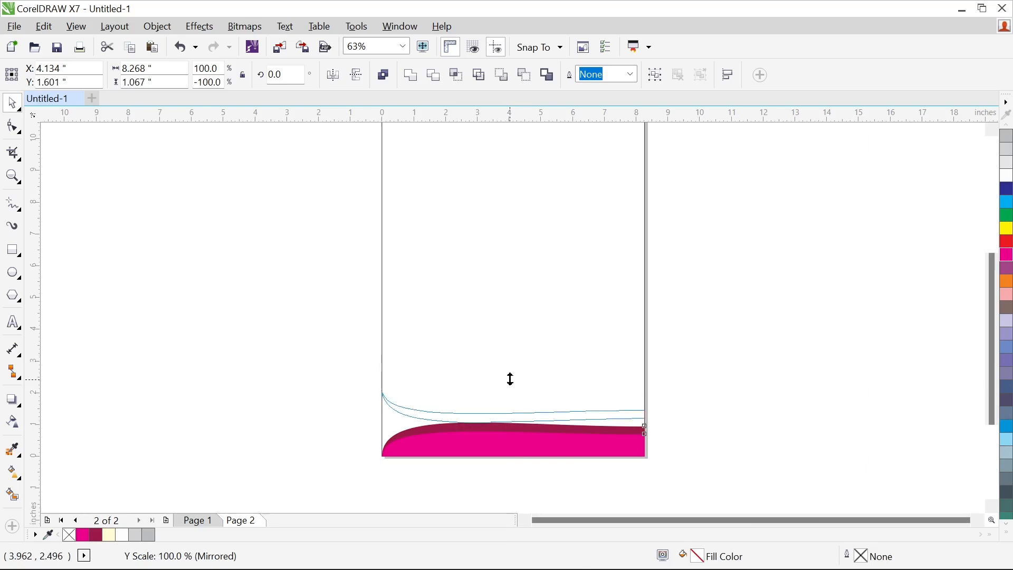
{"action": "left_click_drag", "start_coordinate": [512, 387], "coordinate": [512, 388]}
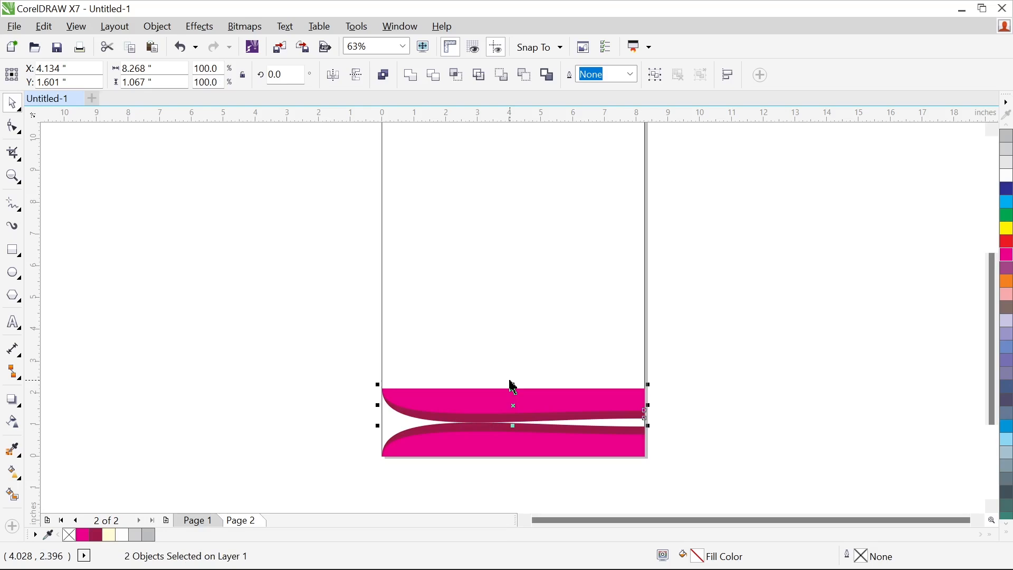
{"action": "left_click", "coordinate": [334, 76]}
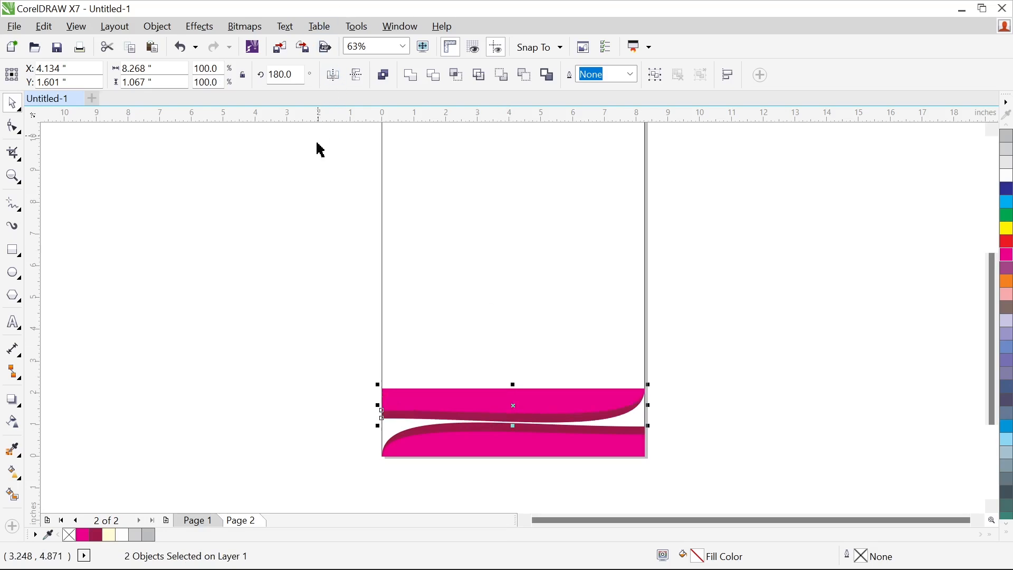
Step: Group the two mirrored waves and align the group with the top edge of the page rectangle
{"action": "left_click", "coordinate": [665, 77]}
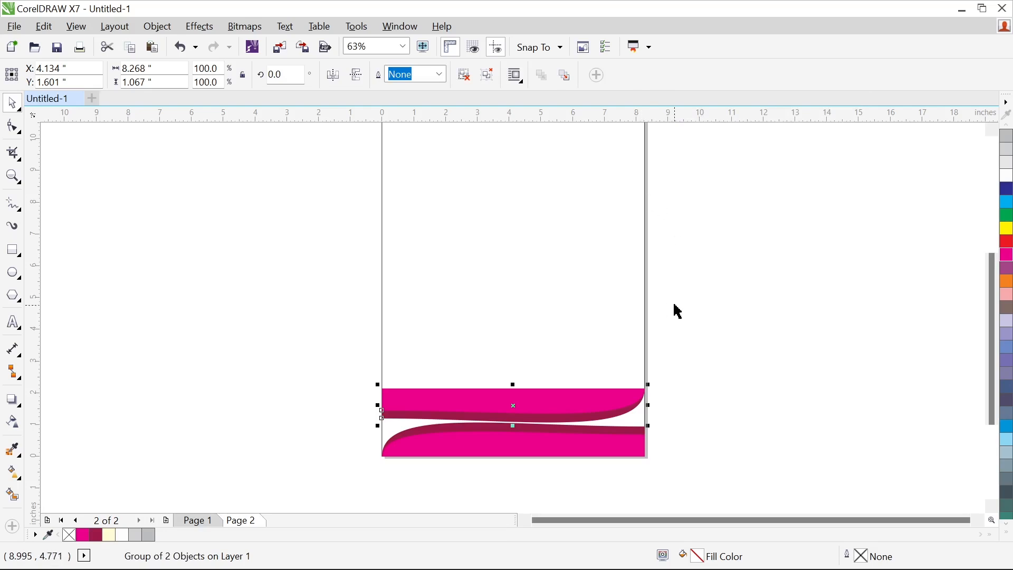
{"action": "left_click", "coordinate": [673, 386]}
{"action": "left_click", "coordinate": [605, 401]}
{"action": "left_click", "coordinate": [753, 393]}
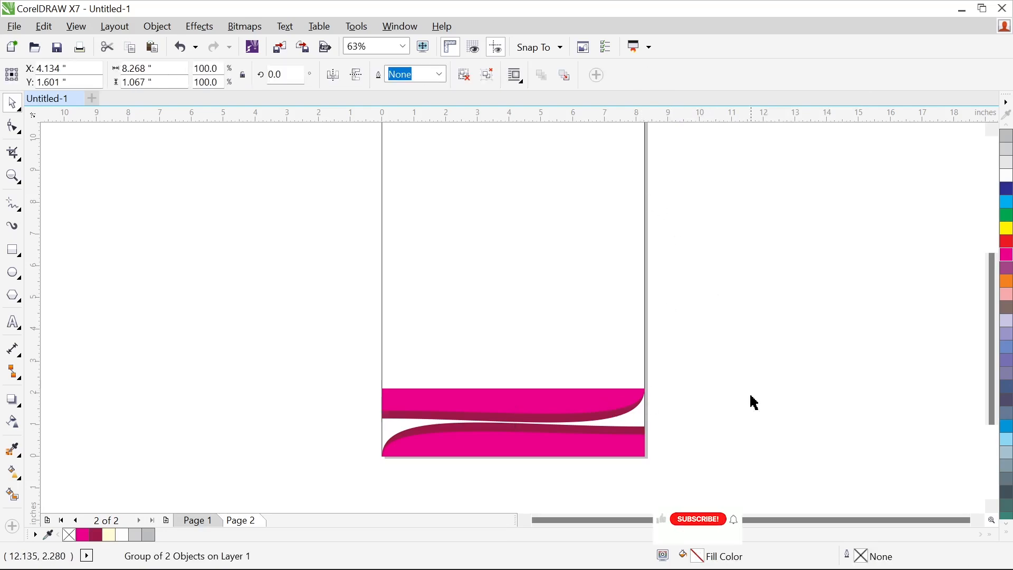
{"action": "left_click", "coordinate": [560, 402]}
{"action": "left_click", "coordinate": [555, 422]}
{"action": "left_click", "coordinate": [768, 336]}
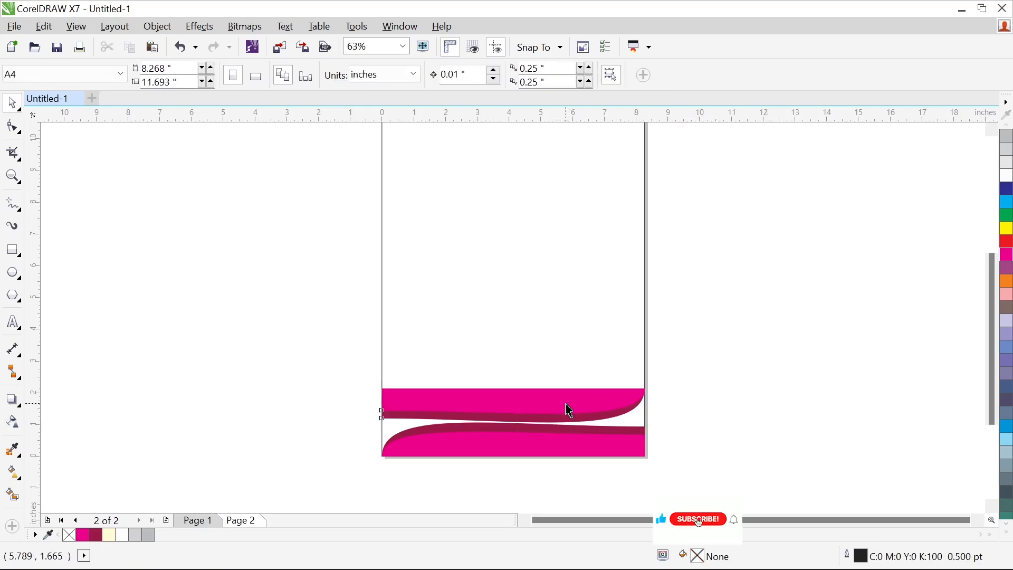
{"action": "left_click", "coordinate": [570, 411]}
{"action": "left_click", "coordinate": [510, 286], "text": "shift"}
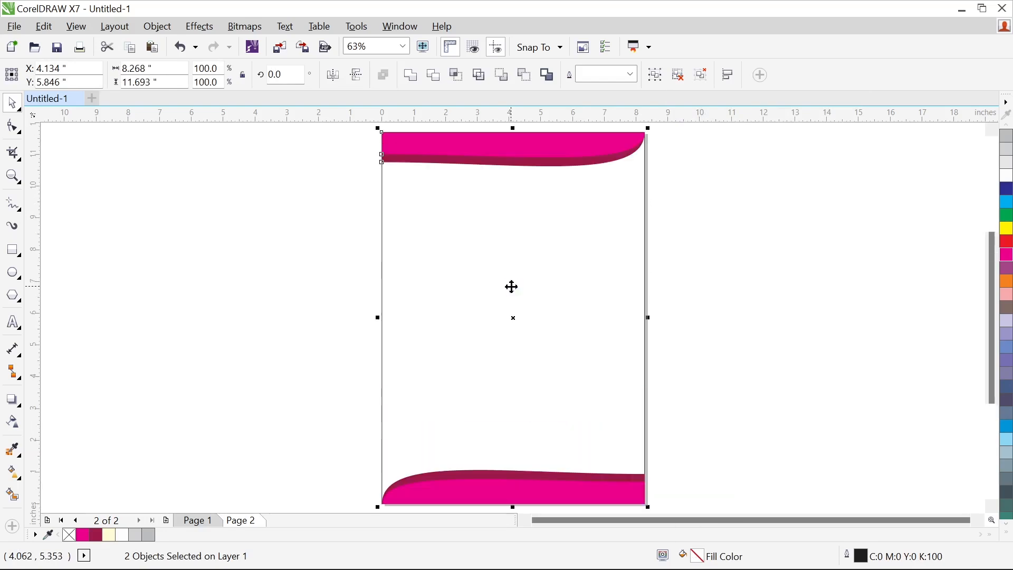
{"action": "left_click", "coordinate": [744, 228]}
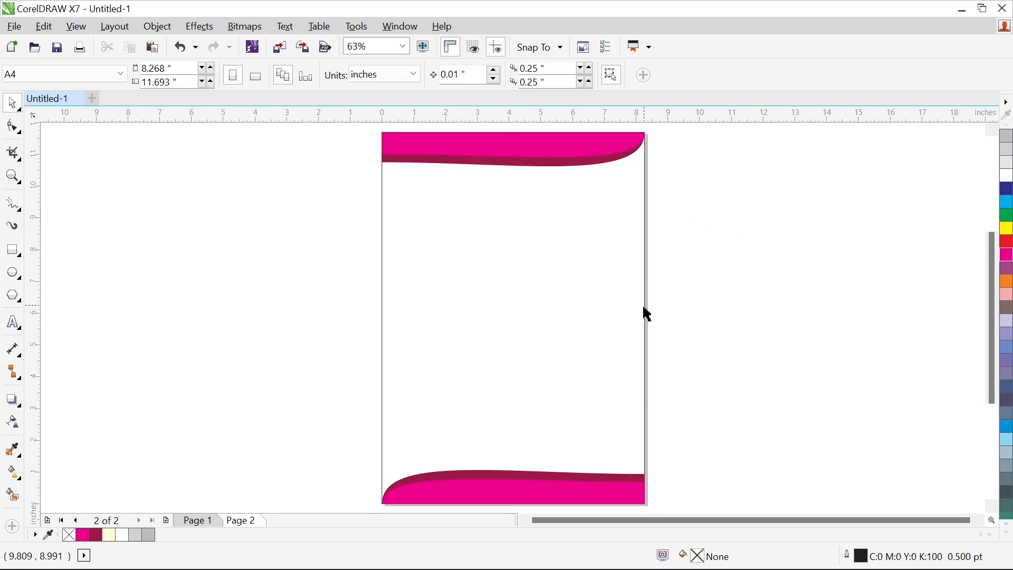
Step: Fill the page background rectangle with light cream C:0 M:0 Y:20 K:0
{"action": "left_click", "coordinate": [485, 294]}
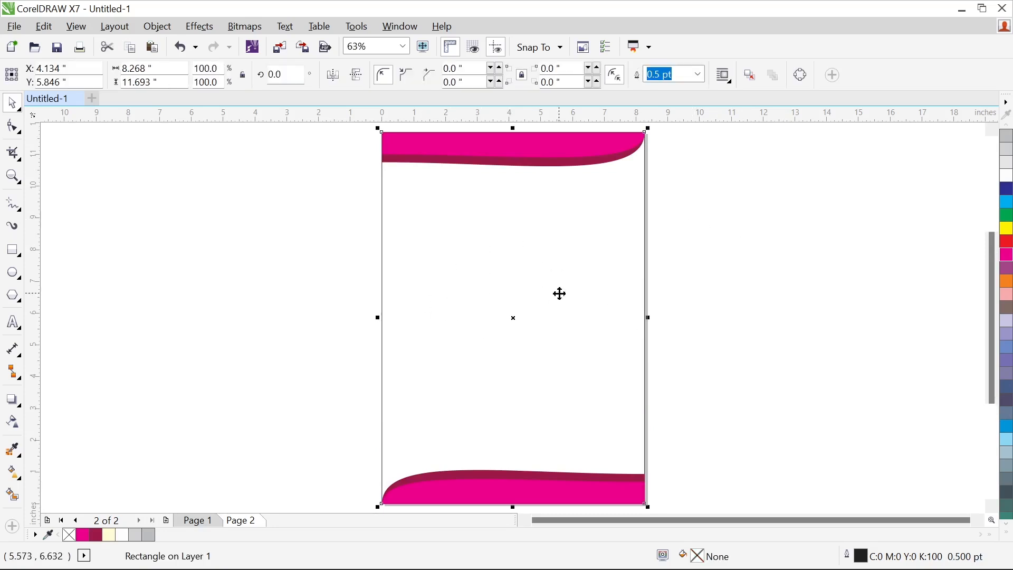
{"action": "left_click", "coordinate": [847, 286]}
{"action": "left_click", "coordinate": [594, 288]}
{"action": "left_click", "coordinate": [1008, 533]}
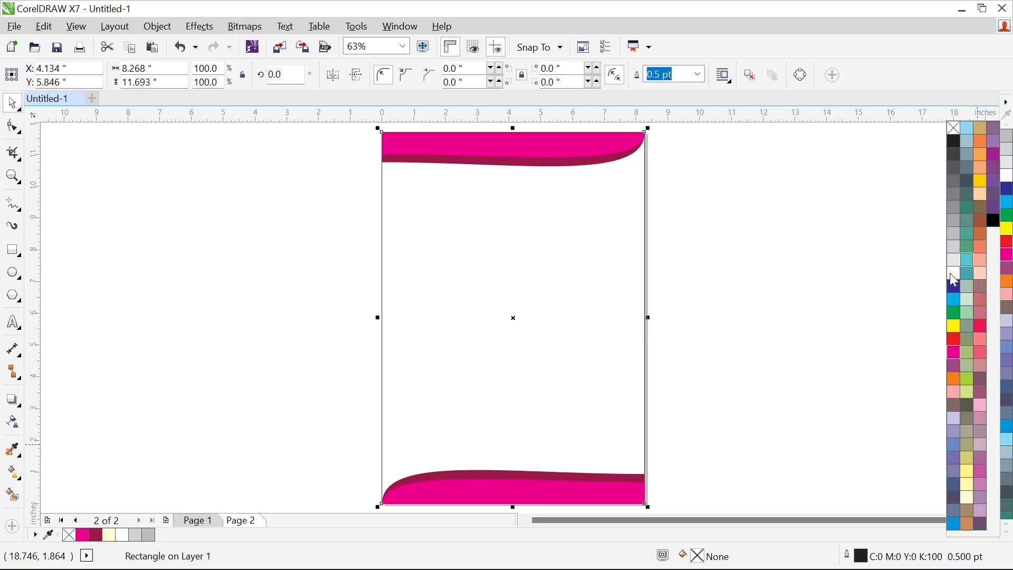
{"action": "left_click", "coordinate": [969, 497]}
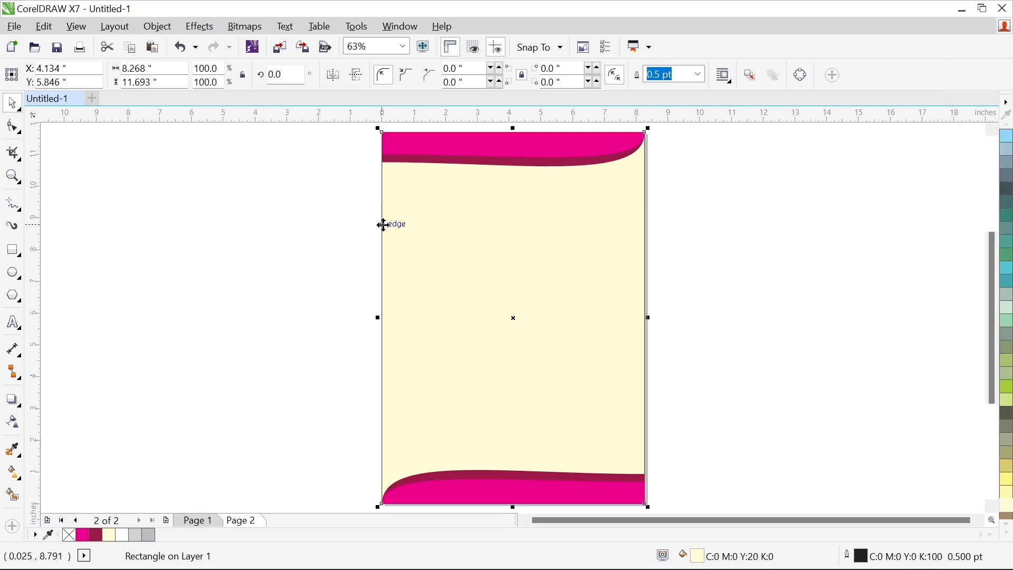
Step: Inspect the black outline along the cream background rectangle's edge and remove the outline
{"action": "scroll", "coordinate": [384, 225], "scroll_direction": "up", "scroll_amount": 5}
{"action": "scroll", "coordinate": [358, 217], "scroll_direction": "up", "scroll_amount": 3}
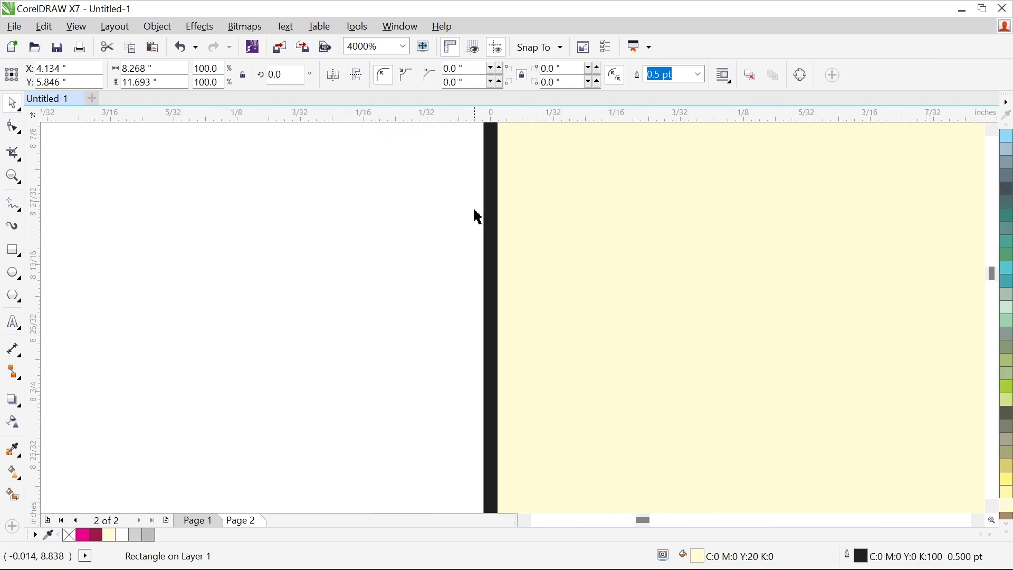
{"action": "scroll", "coordinate": [496, 226], "scroll_direction": "down", "scroll_amount": 6}
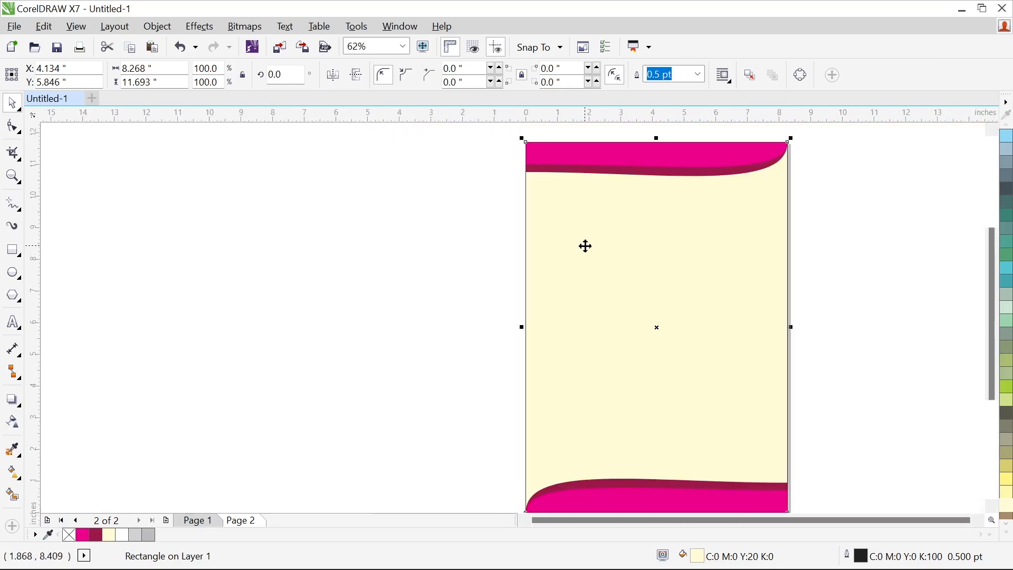
{"action": "key", "text": "shift+F4"}
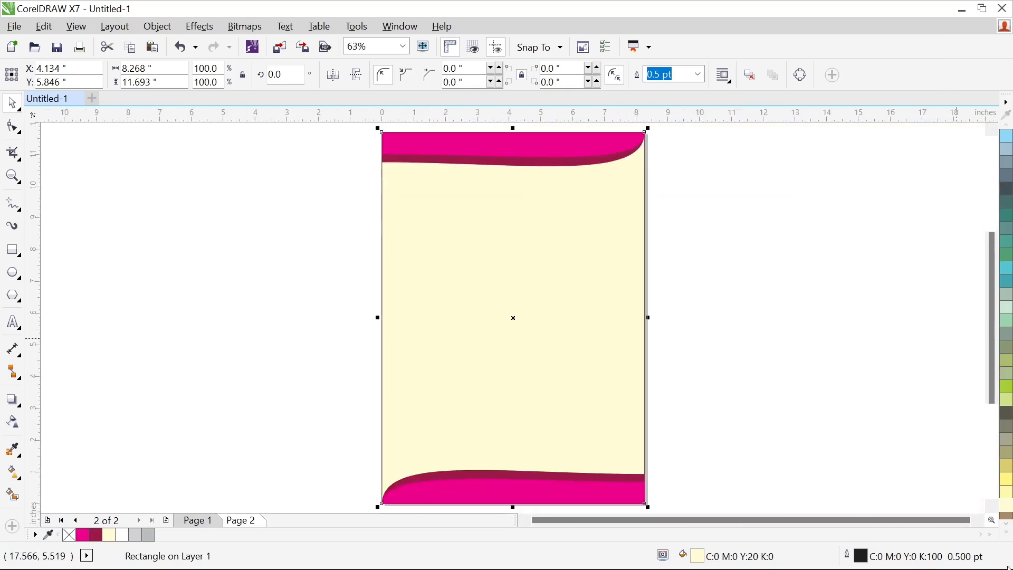
{"action": "left_click", "coordinate": [1007, 537]}
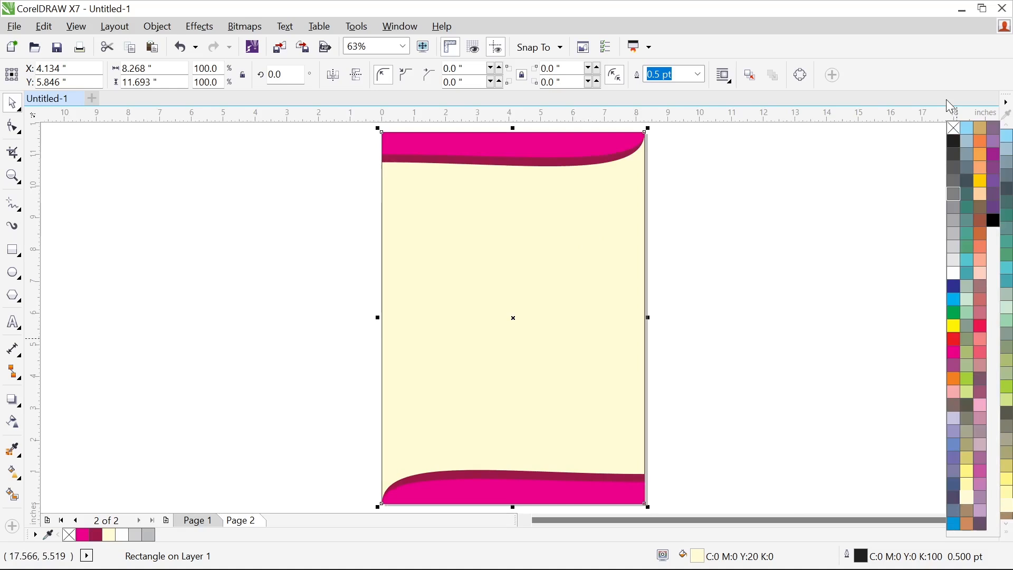
{"action": "right_click", "coordinate": [955, 130]}
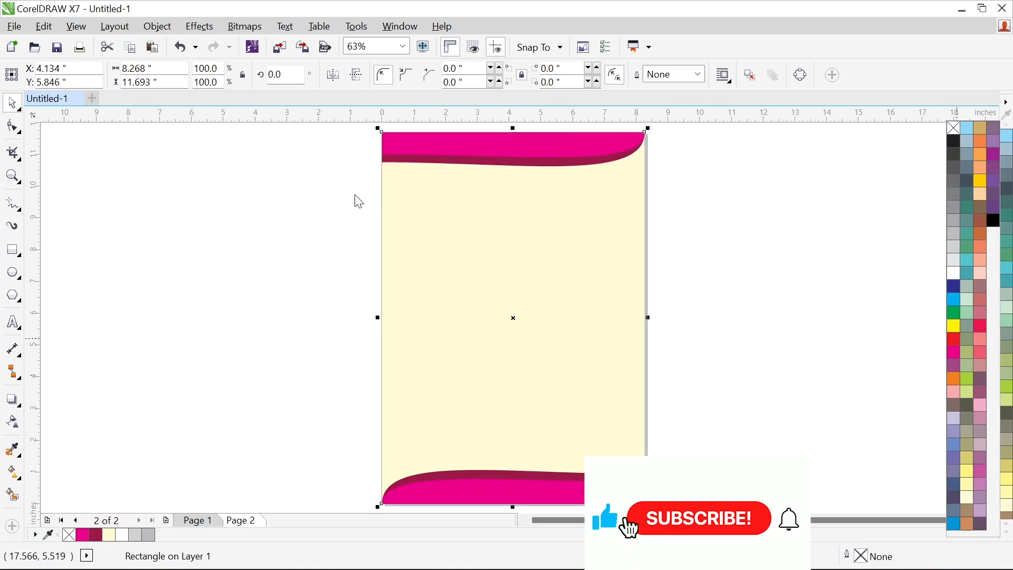
{"action": "scroll", "coordinate": [401, 194], "scroll_direction": "up", "scroll_amount": 3}
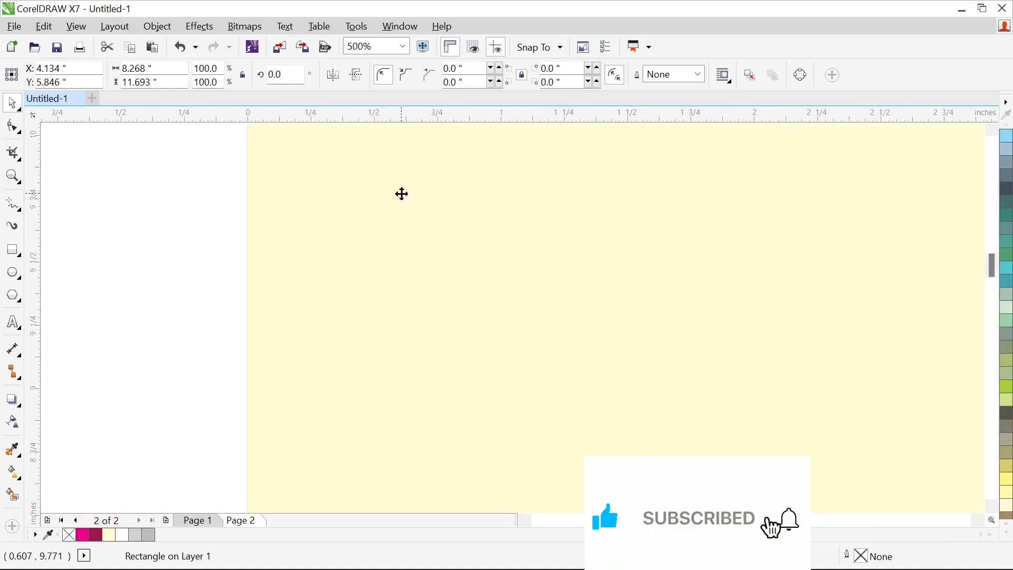
{"action": "scroll", "coordinate": [402, 194], "scroll_direction": "down", "scroll_amount": 3}
{"action": "left_click", "coordinate": [755, 204]}
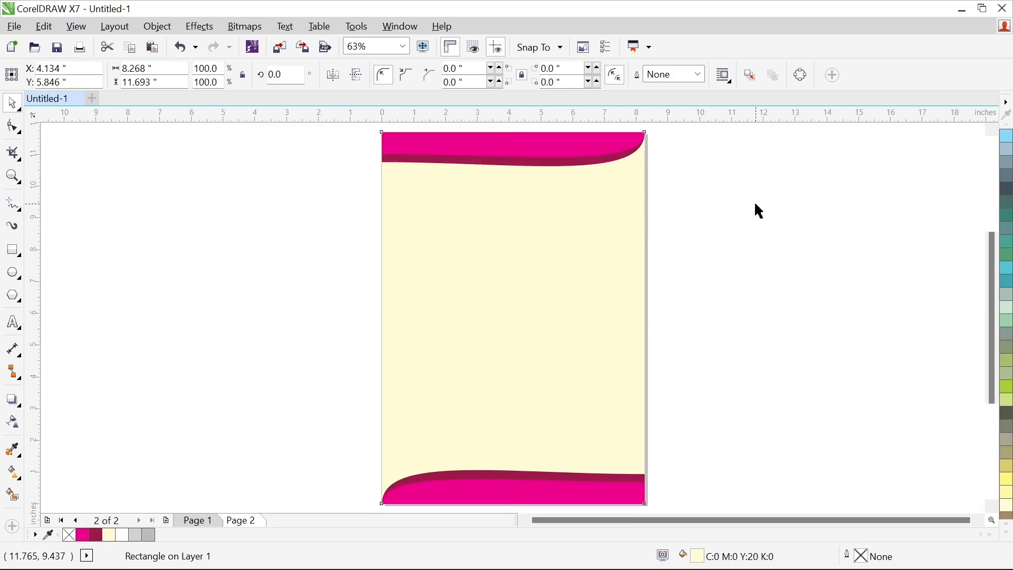
Step: Add a centred copy of the cream rectangle scaled to about 6.37 by 9.01 inches and fill it white
{"action": "left_click", "coordinate": [604, 208]}
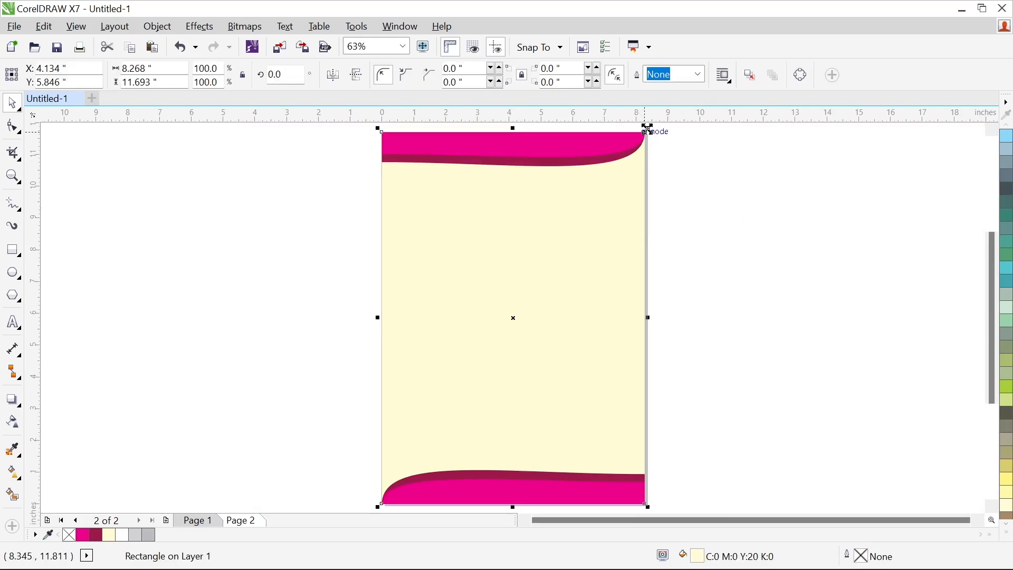
{"action": "left_click_drag", "start_coordinate": [648, 130], "coordinate": [632, 179]}
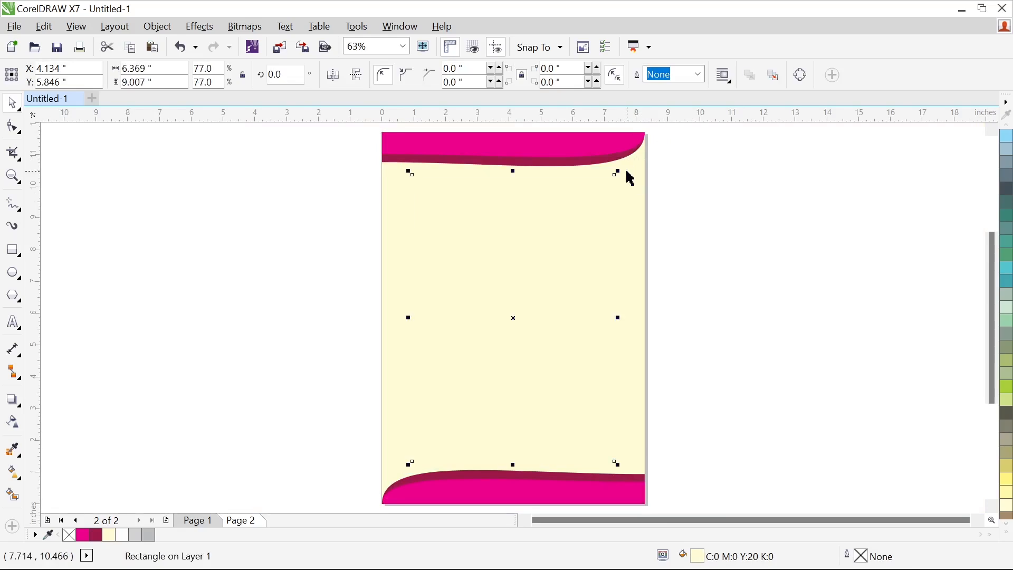
{"action": "left_click", "coordinate": [1007, 536]}
{"action": "left_click", "coordinate": [953, 273]}
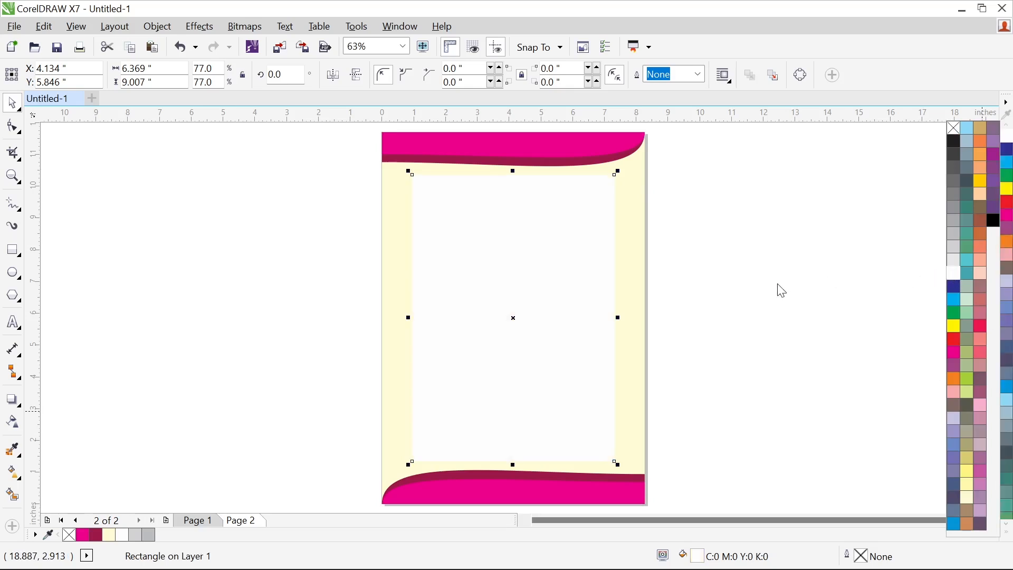
{"action": "left_click", "coordinate": [724, 183]}
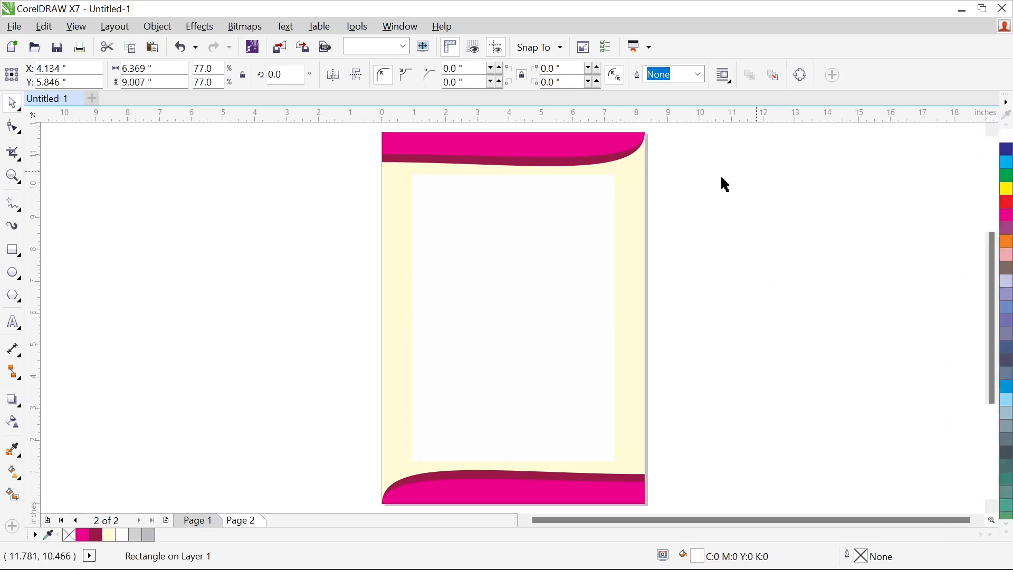
Step: Enlarge the white panel proportionally about its centre to about 6.58 by 9.31 inches
{"action": "left_click", "coordinate": [564, 247]}
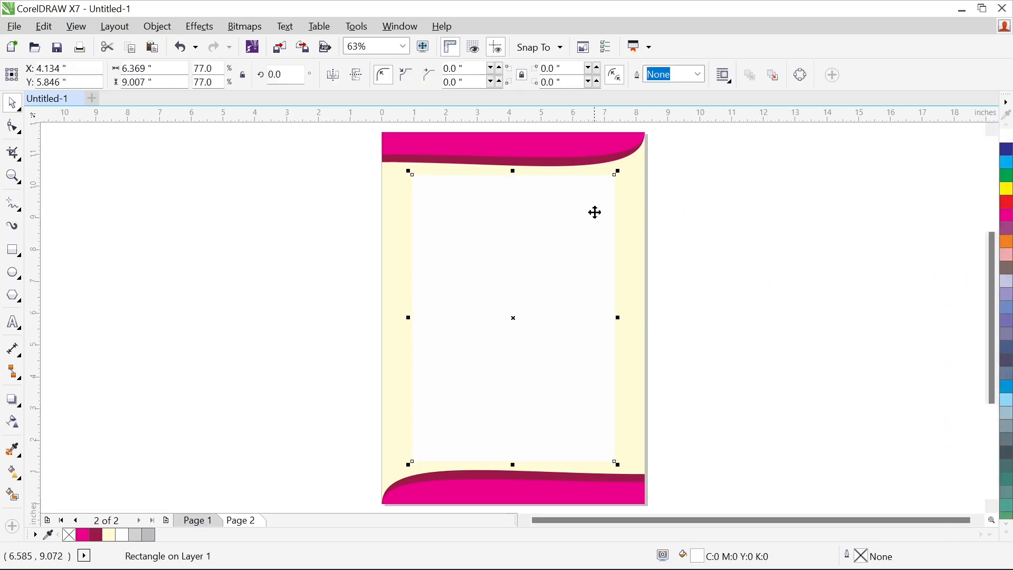
{"action": "left_click_drag", "start_coordinate": [616, 173], "coordinate": [639, 171]}
{"action": "left_click", "coordinate": [703, 268]}
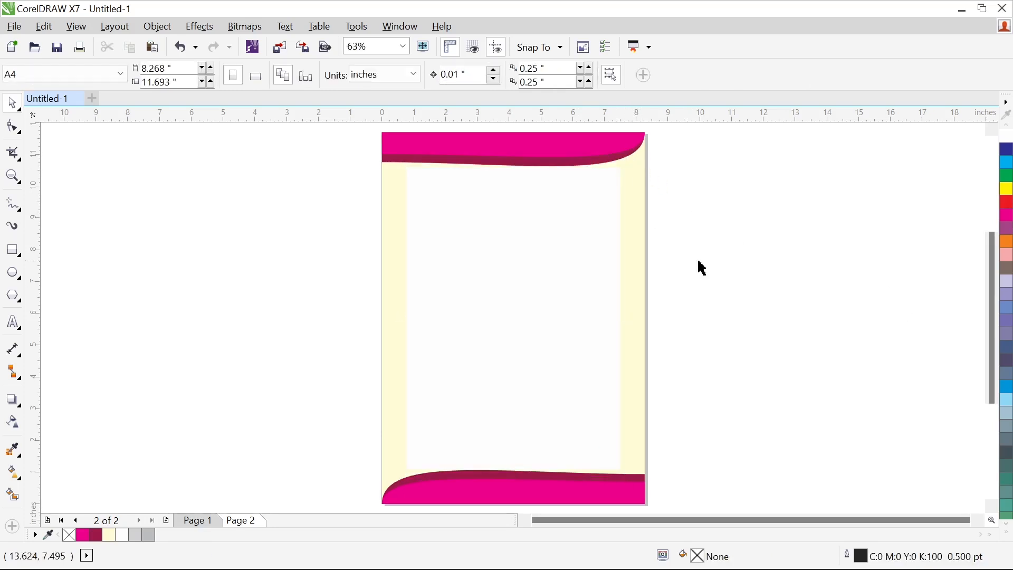
{"action": "left_click", "coordinate": [555, 234]}
{"action": "key", "text": "Escape"}
Step: Add a smaller copy of the white panel at its centre and scale the copy to about 3.06 by 4.33 inches
{"action": "left_click", "coordinate": [575, 222]}
{"action": "left_click_drag", "start_coordinate": [625, 165], "coordinate": [574, 264]}
{"action": "left_click", "coordinate": [575, 265], "text": "shift"}
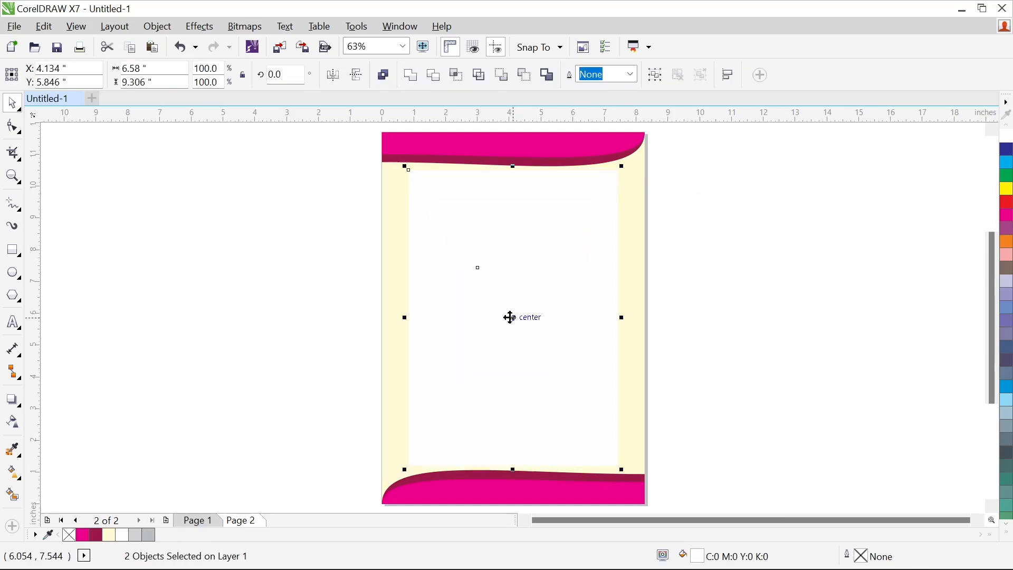
{"action": "left_click", "coordinate": [739, 228]}
{"action": "left_click_drag", "start_coordinate": [724, 229], "coordinate": [401, 459]}
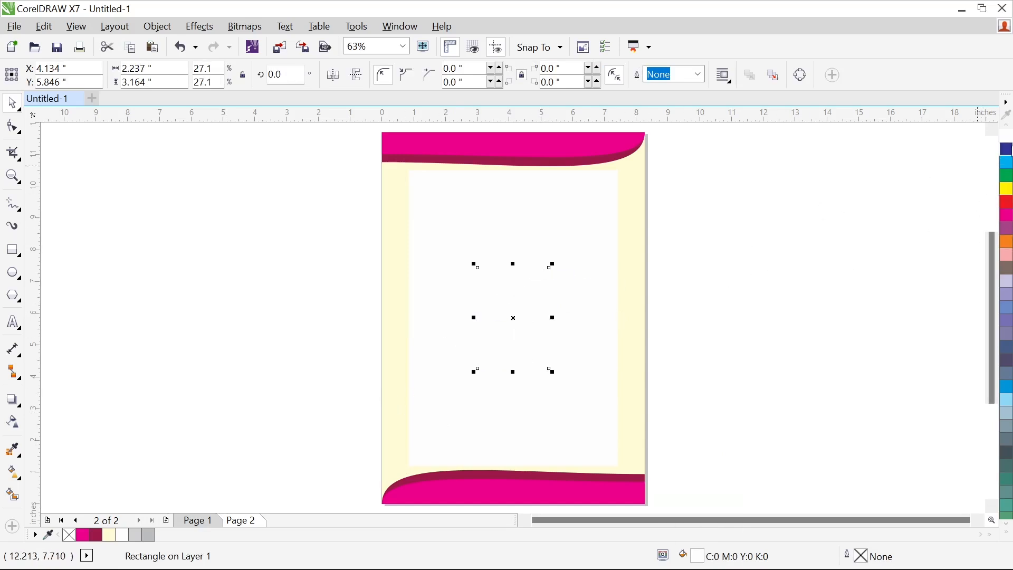
{"action": "left_click_drag", "start_coordinate": [550, 265], "coordinate": [575, 253]}
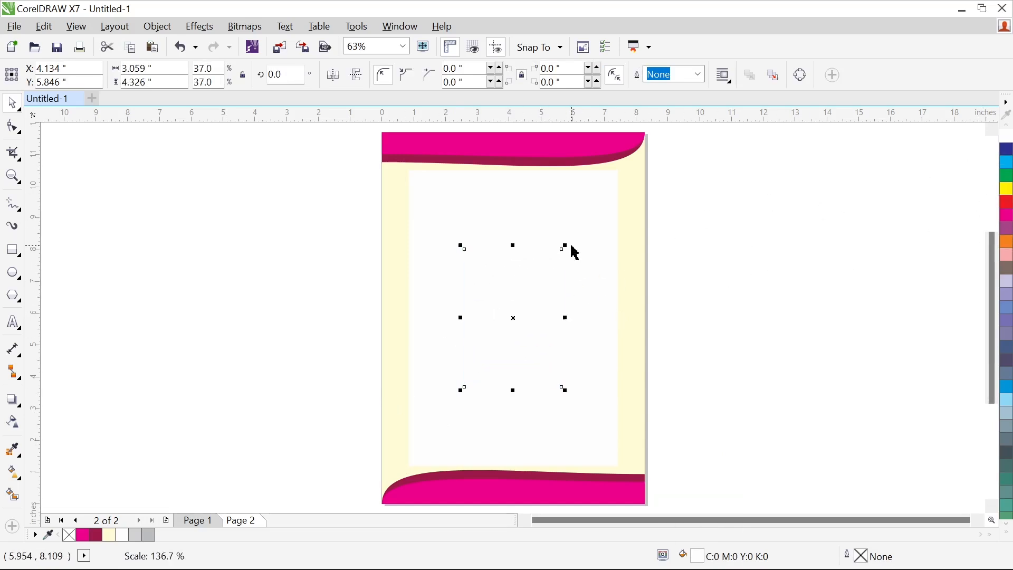
Step: Round only the upper-left corner of the small centred rectangle to a radius of about 0.71 inch
{"action": "left_click", "coordinate": [12, 127]}
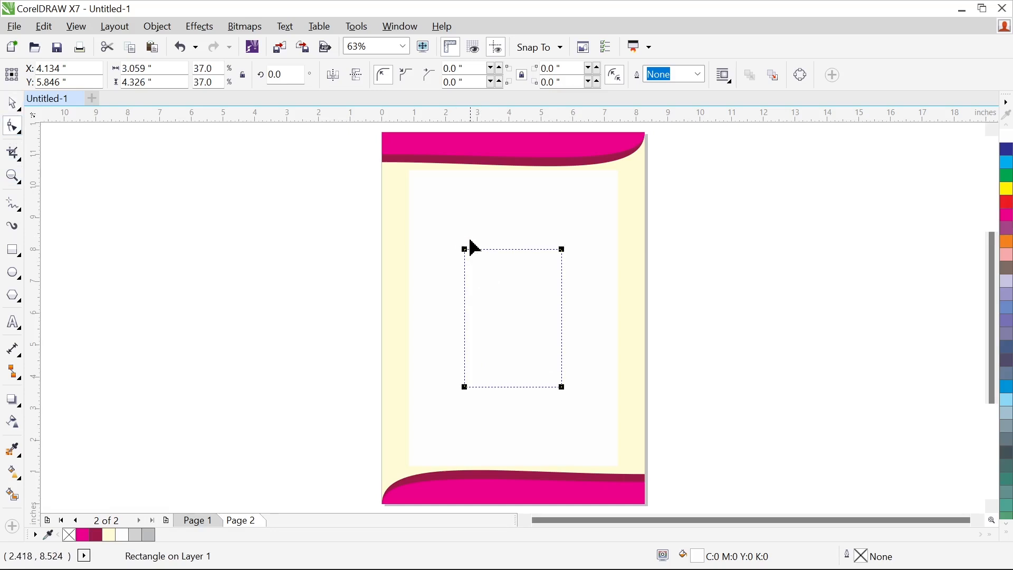
{"action": "left_click_drag", "start_coordinate": [465, 251], "coordinate": [485, 274]}
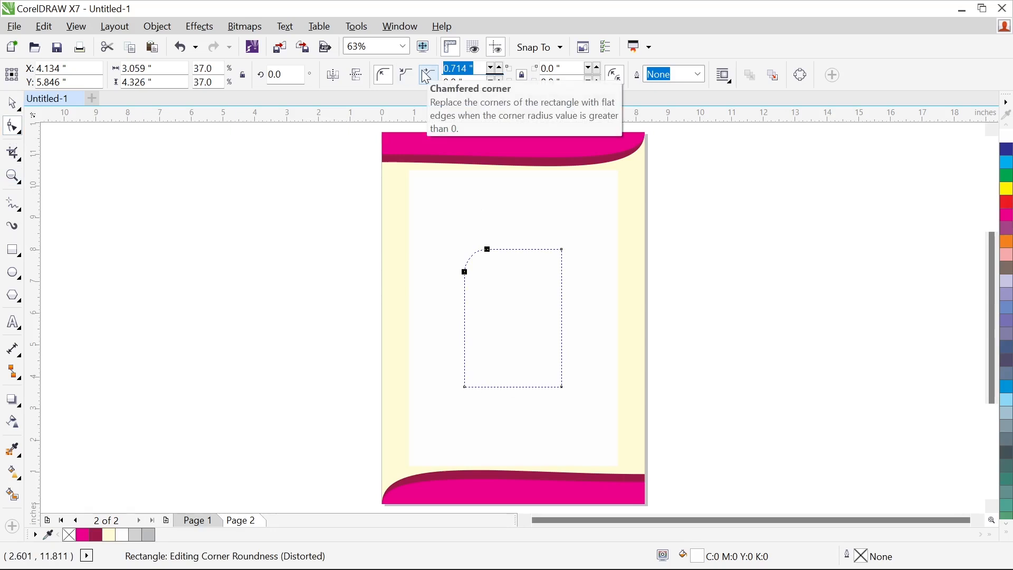
{"action": "type", "text": "0.8"}
{"action": "key", "text": "Return"}
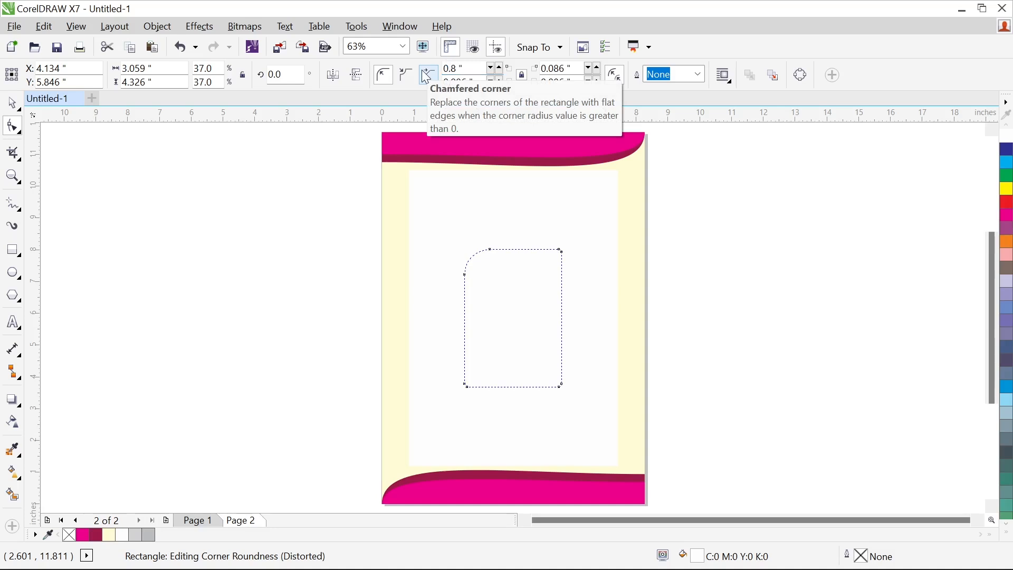
{"action": "key", "text": "ctrl+z"}
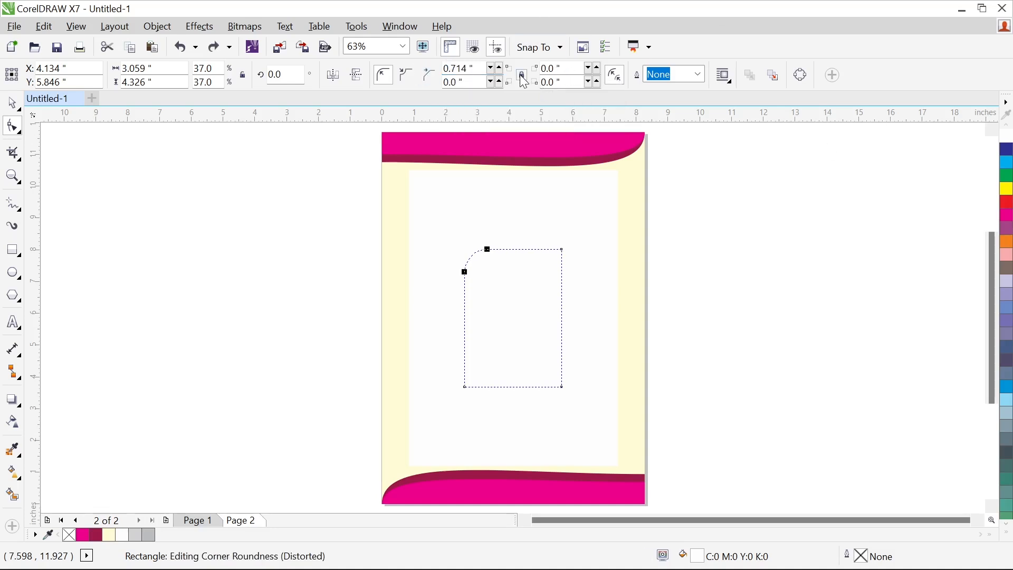
Step: Round the small centred rectangle's upper-left and lower-right corners to a radius of 0.8 inch each
{"action": "left_click_drag", "start_coordinate": [468, 72], "coordinate": [430, 69]}
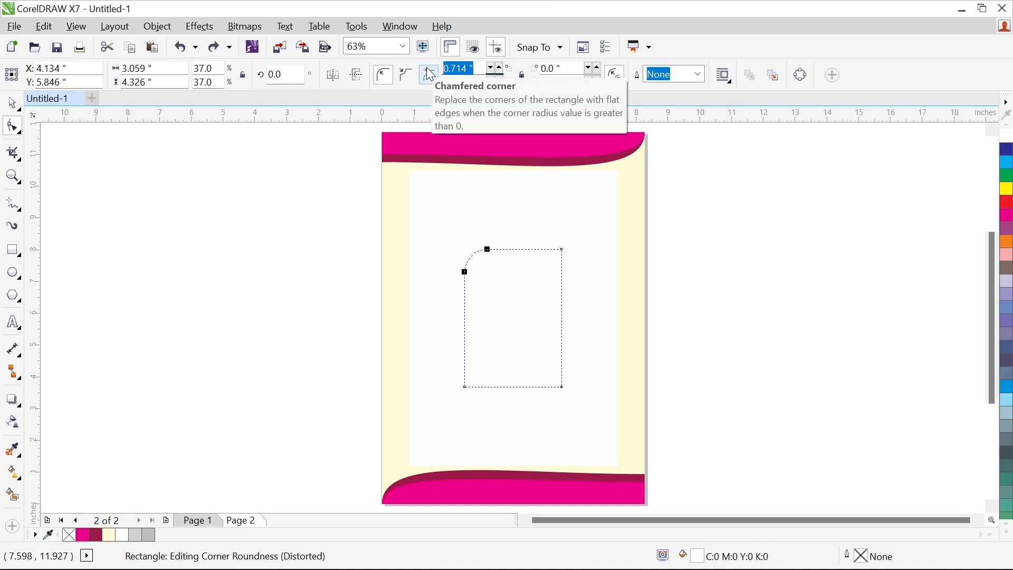
{"action": "type", "text": "0.8"}
{"action": "left_click", "coordinate": [426, 69]}
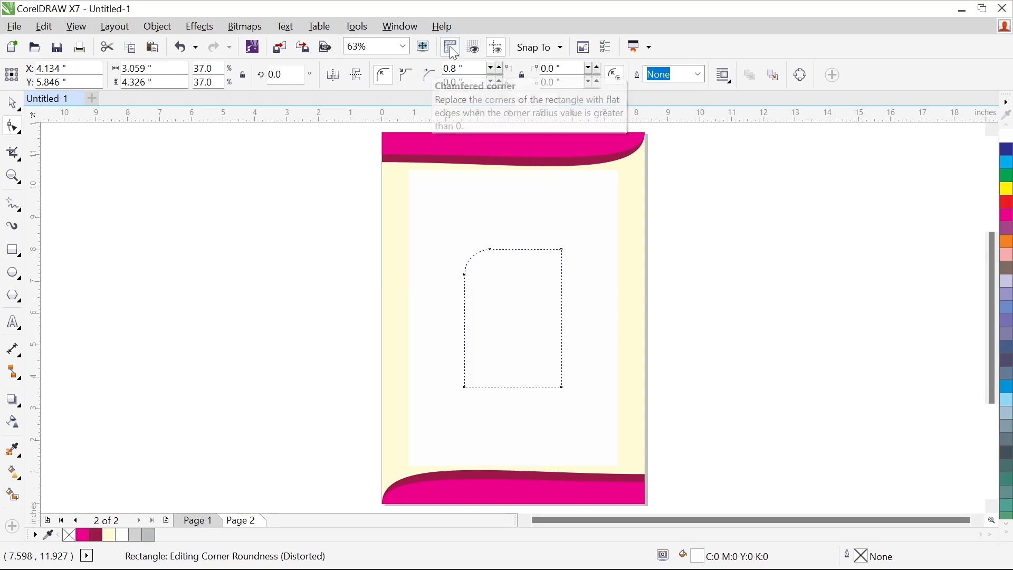
{"action": "left_click", "coordinate": [566, 82]}
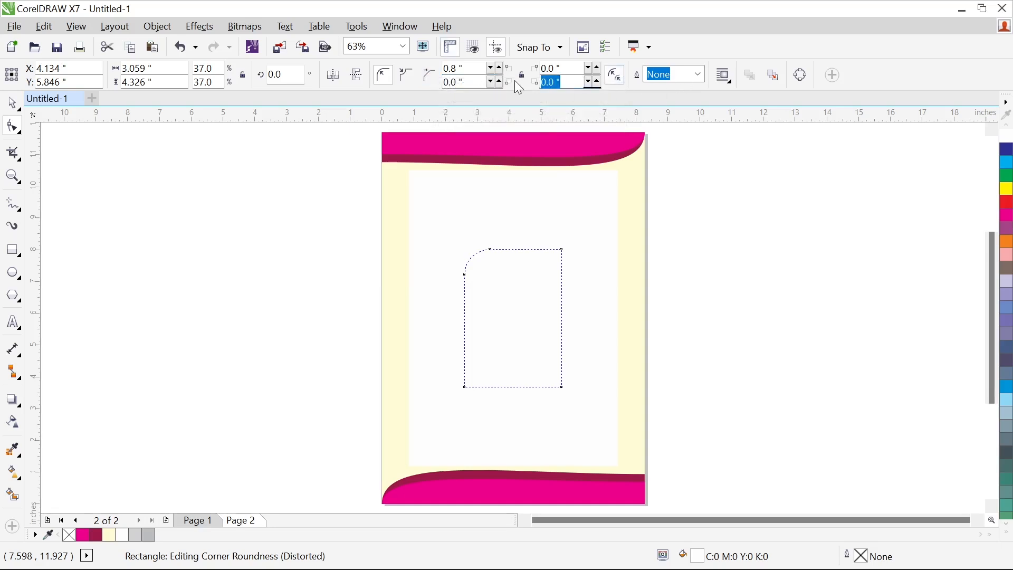
{"action": "type", "text": "0.8"}
{"action": "key", "text": "Return"}
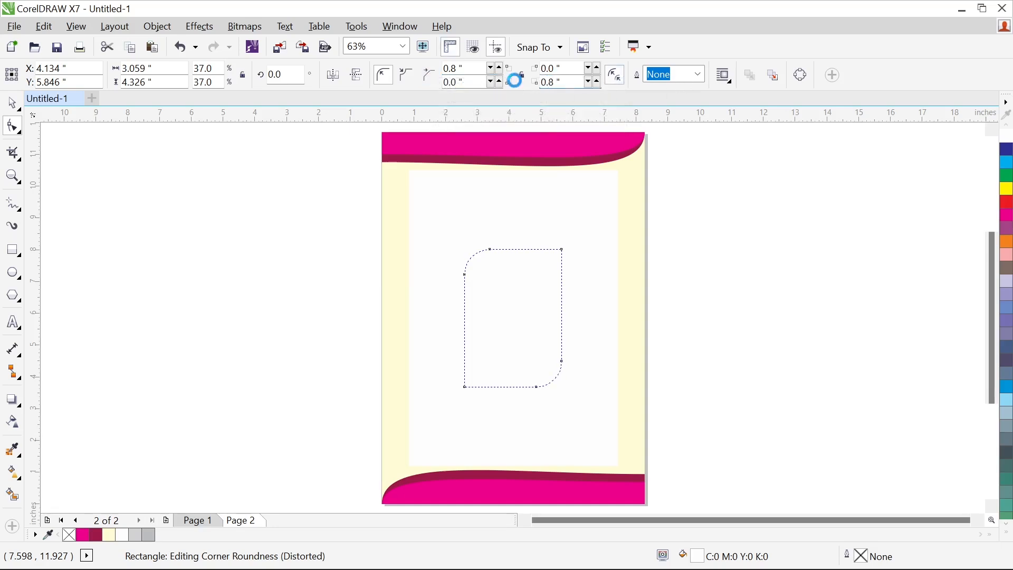
{"action": "left_click", "coordinate": [565, 68]}
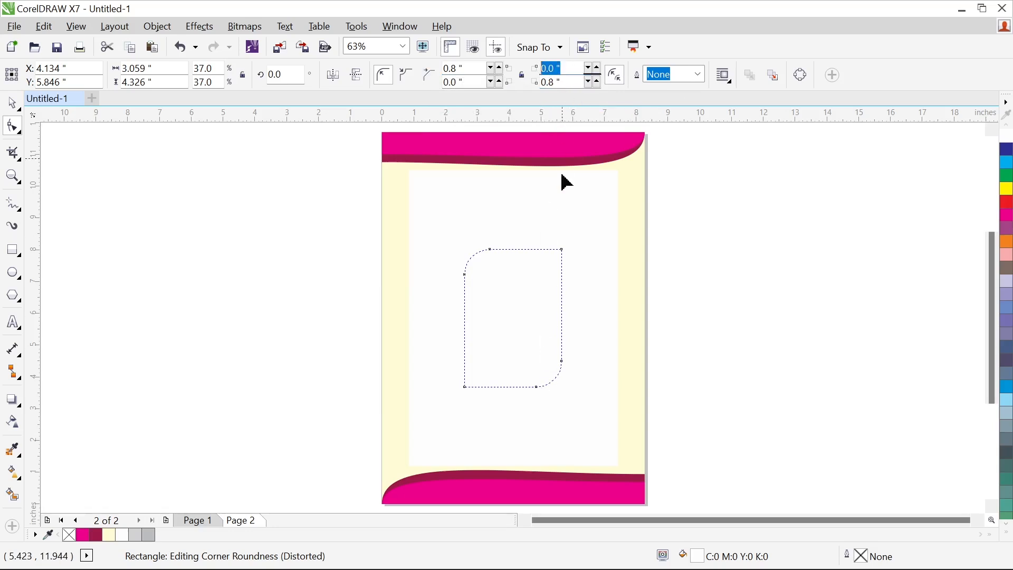
{"action": "left_click", "coordinate": [12, 105]}
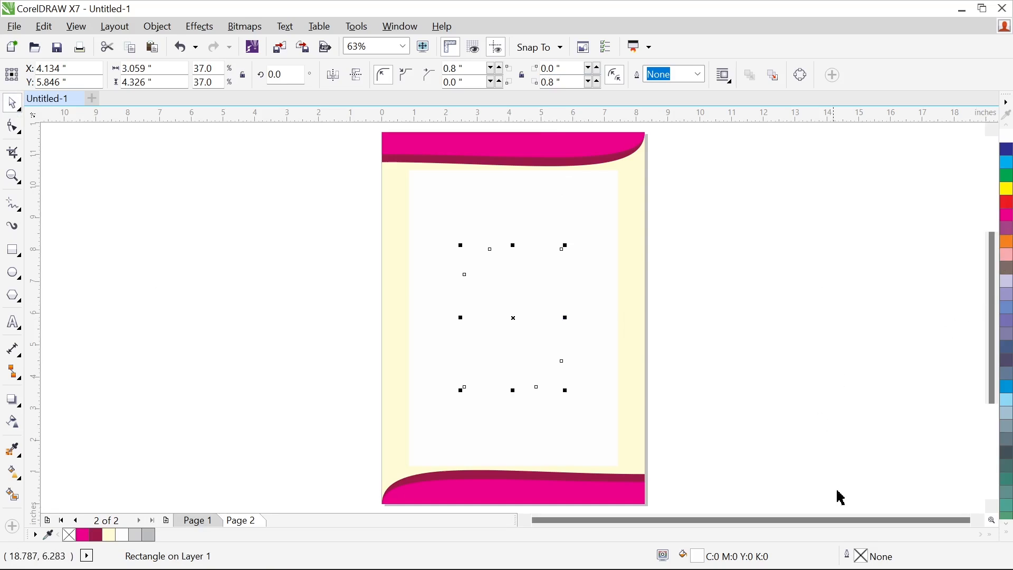
Step: Copy the dark magenta fill of the footer wave onto the small centred rectangle
{"action": "left_click", "coordinate": [502, 170]}
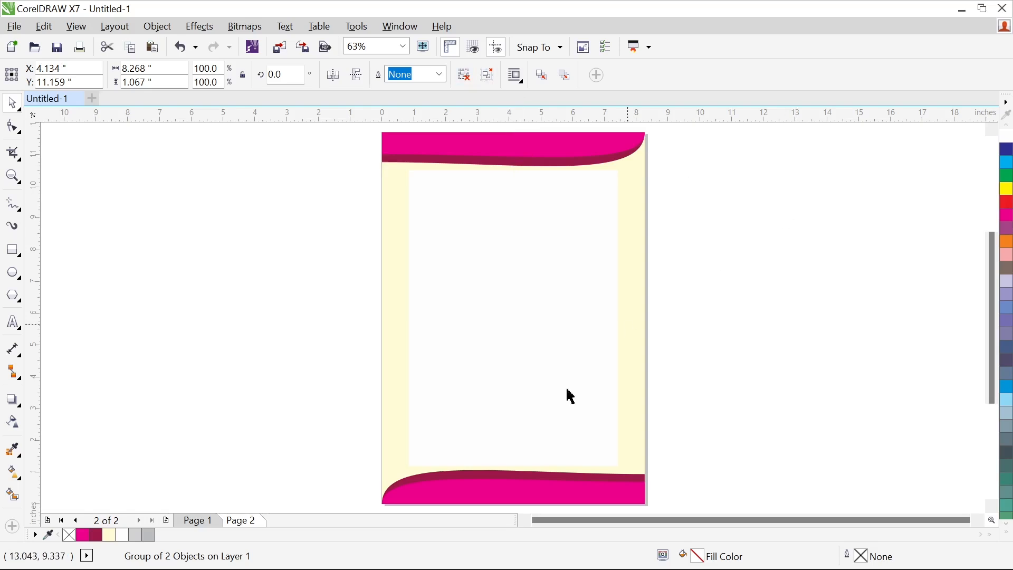
{"action": "key", "text": "Escape"}
{"action": "left_click", "coordinate": [511, 478]}
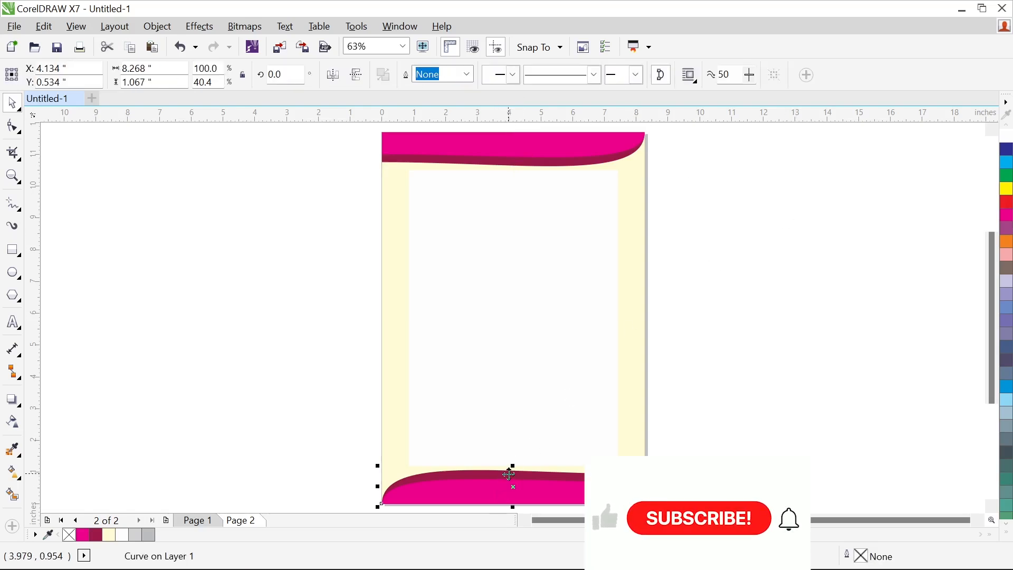
{"action": "left_click_drag", "start_coordinate": [510, 475], "coordinate": [509, 297]}
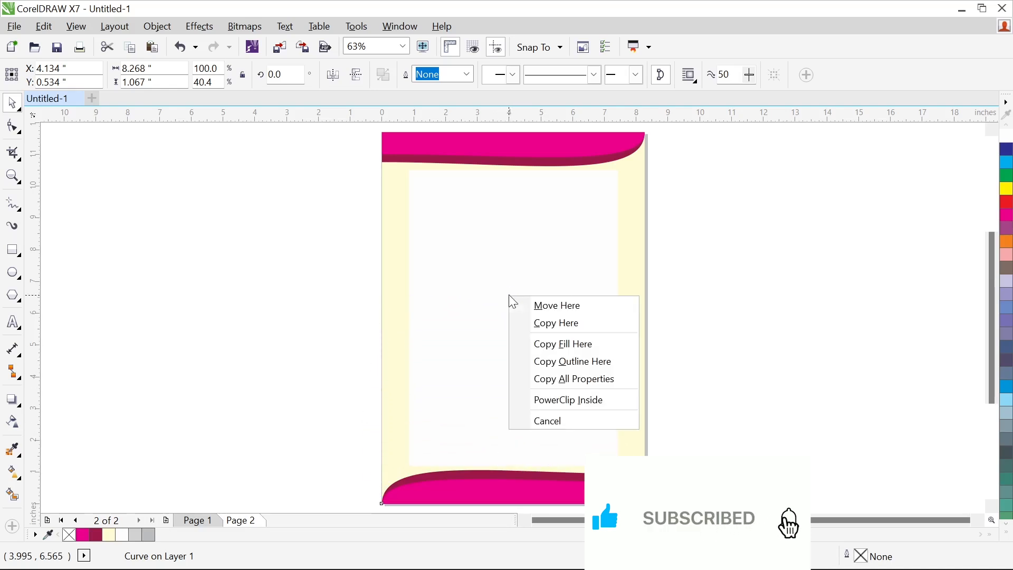
{"action": "left_click", "coordinate": [570, 345]}
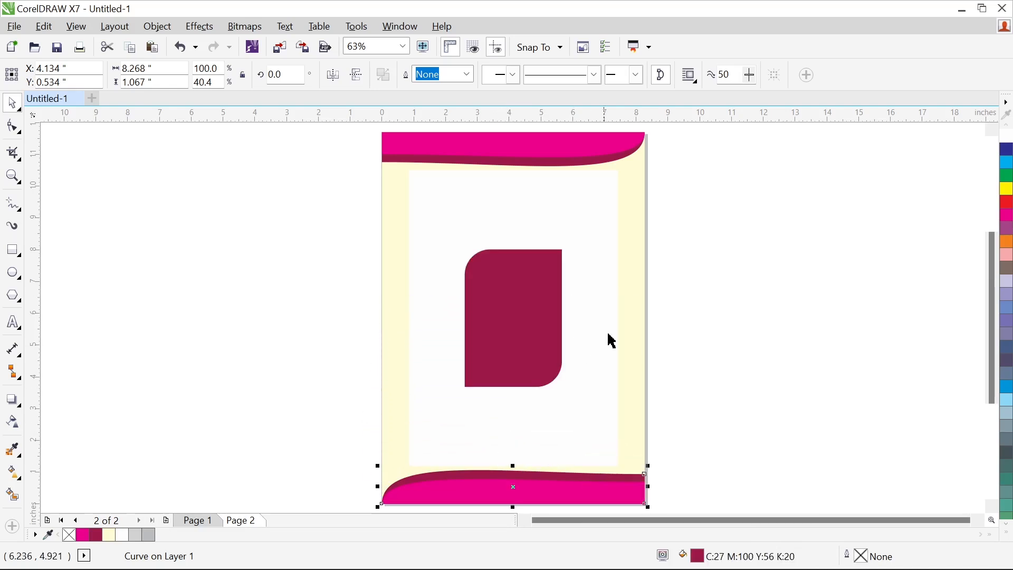
{"action": "left_click", "coordinate": [774, 285]}
Step: Add a larger copy of the dark magenta rectangle about its centre, scaled to about 3.58 by 5.06 inches
{"action": "left_click", "coordinate": [553, 308]}
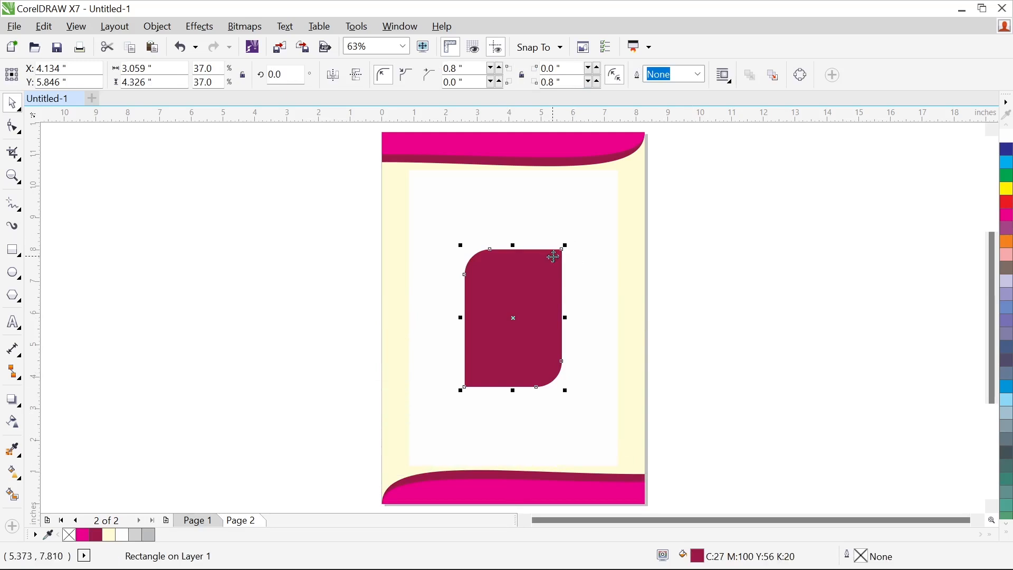
{"action": "mouse_move", "coordinate": [565, 246]}
{"action": "left_mouse_down"}
{"action": "mouse_move", "coordinate": [581, 235]}
{"action": "mouse_move", "coordinate": [573, 244]}
{"action": "left_mouse_up"}
{"action": "right_click", "coordinate": [573, 243]}
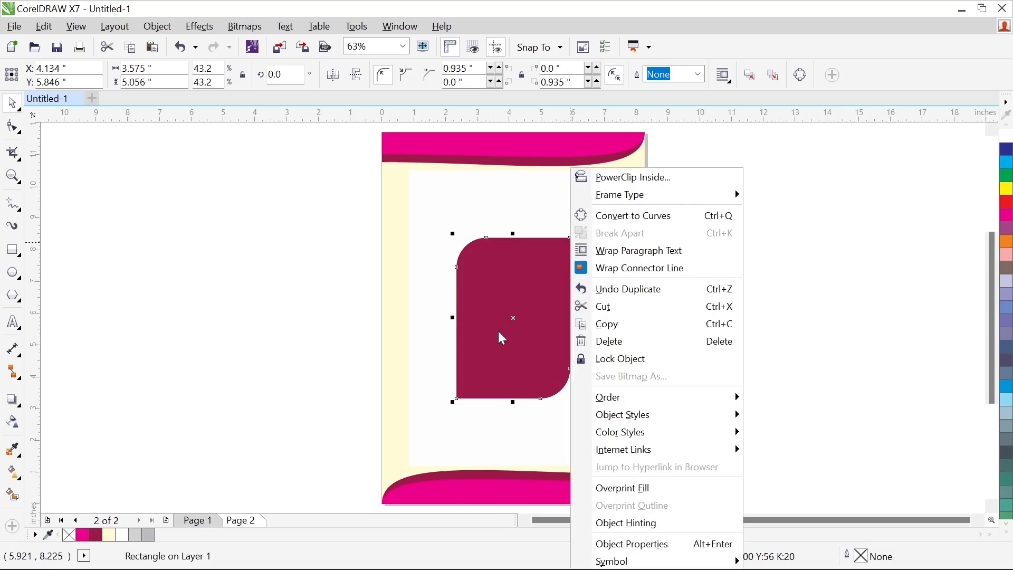
{"action": "left_click", "coordinate": [494, 298]}
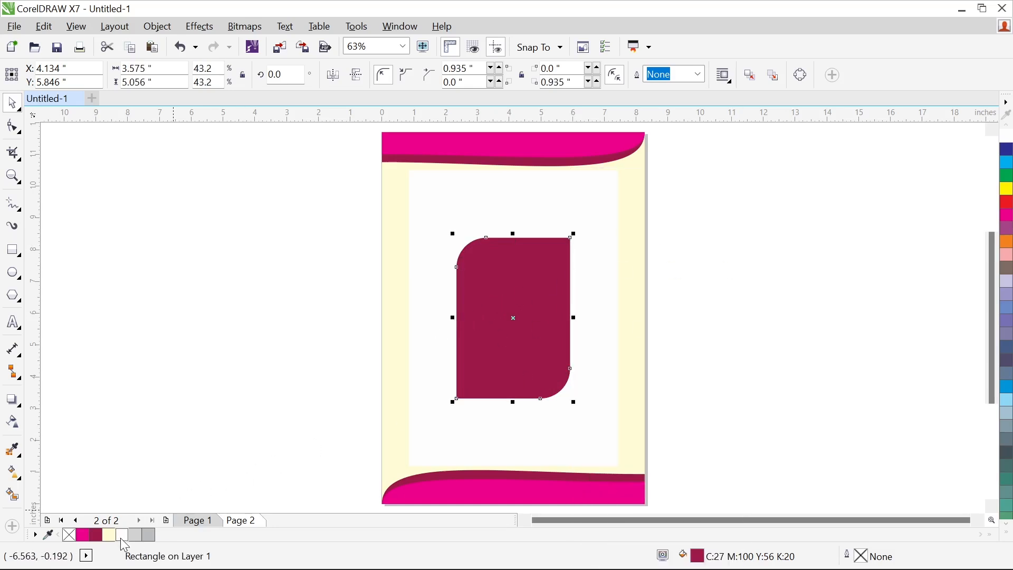
Step: Add a smaller centred copy of the large dark magenta rectangle at about 3.08 by 4.36 inches and fill the copy white
{"action": "left_click", "coordinate": [121, 536]}
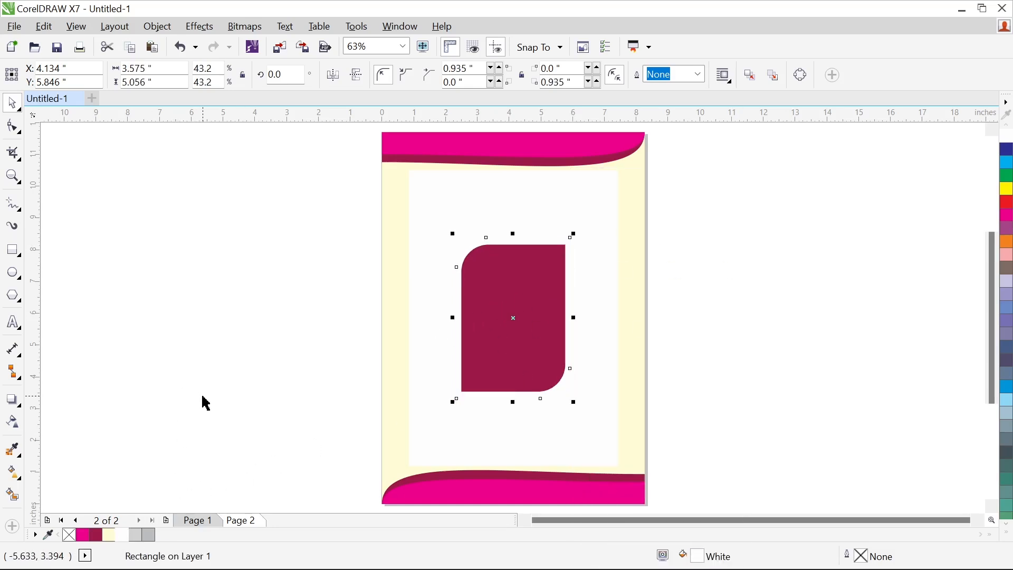
{"action": "key", "text": "ctrl+z"}
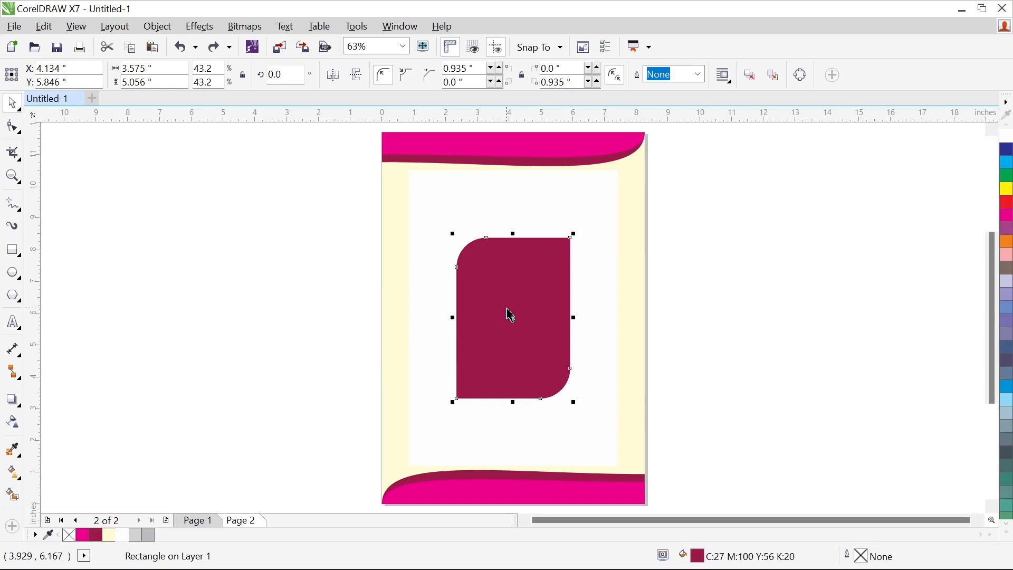
{"action": "mouse_move", "coordinate": [574, 233]}
{"action": "left_mouse_down"}
{"action": "mouse_move", "coordinate": [563, 246]}
{"action": "mouse_move", "coordinate": [574, 253]}
{"action": "left_mouse_up"}
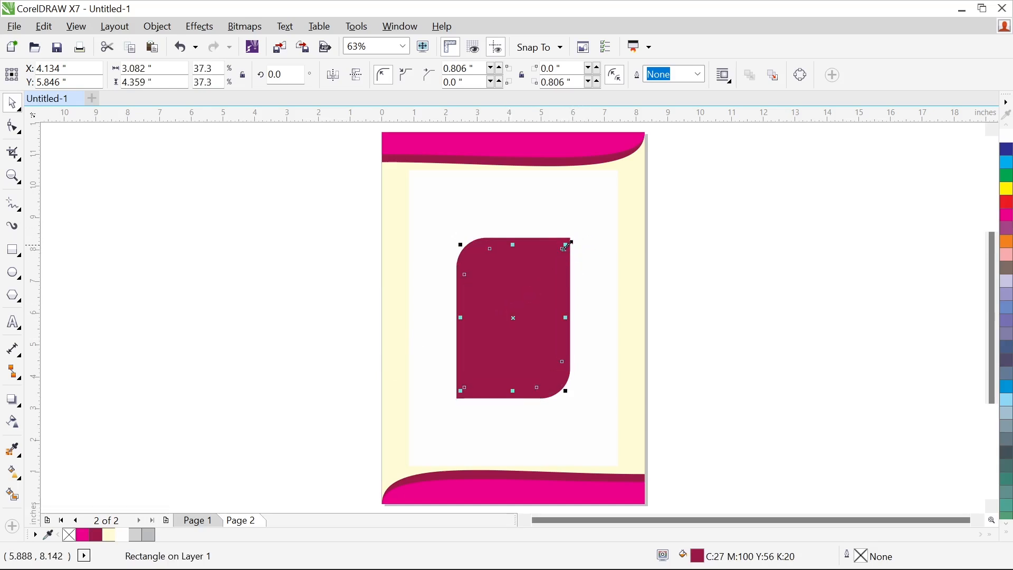
{"action": "left_click", "coordinate": [127, 535]}
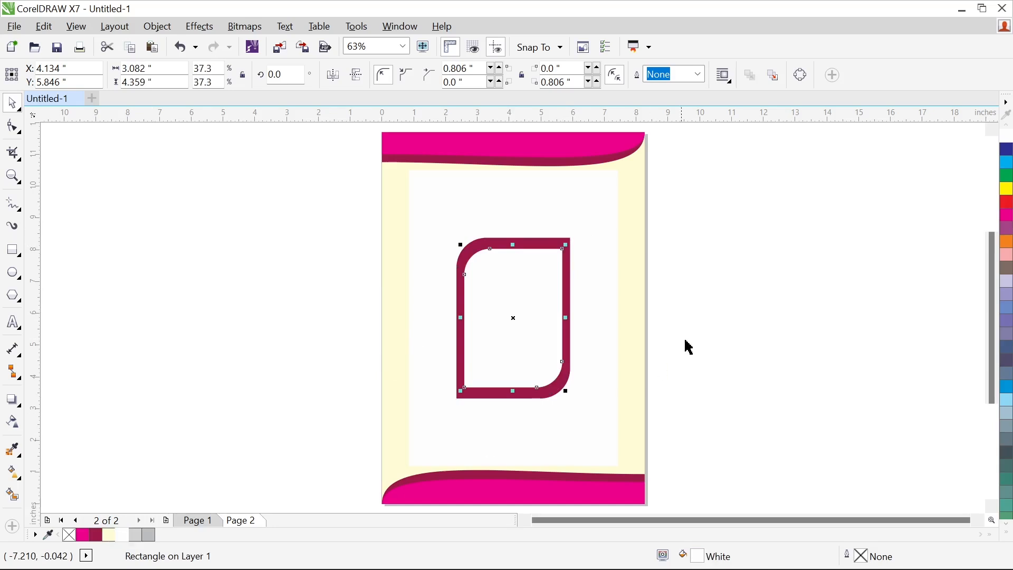
{"action": "left_click", "coordinate": [683, 267]}
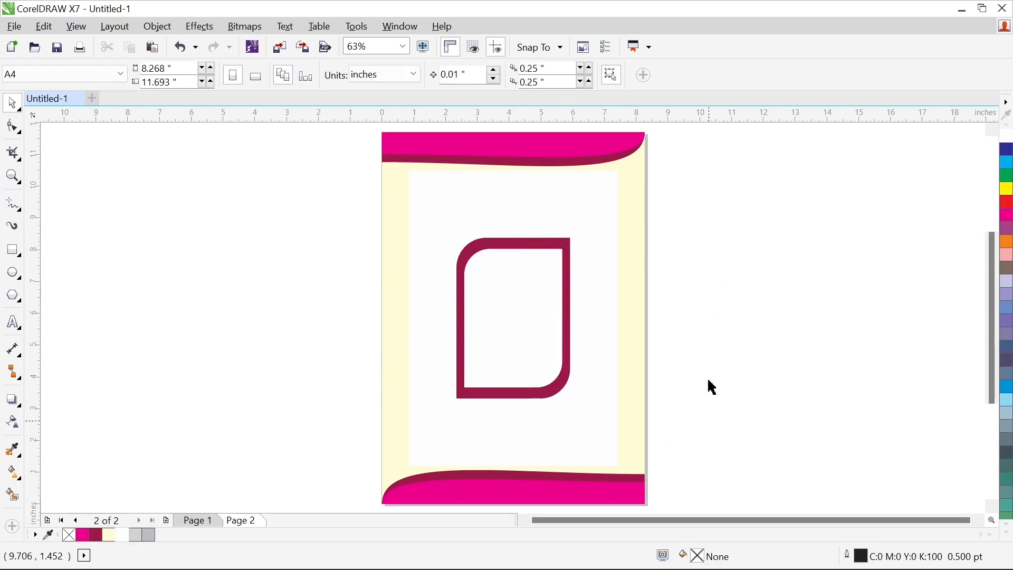
{"action": "mouse_move", "coordinate": [673, 568]}
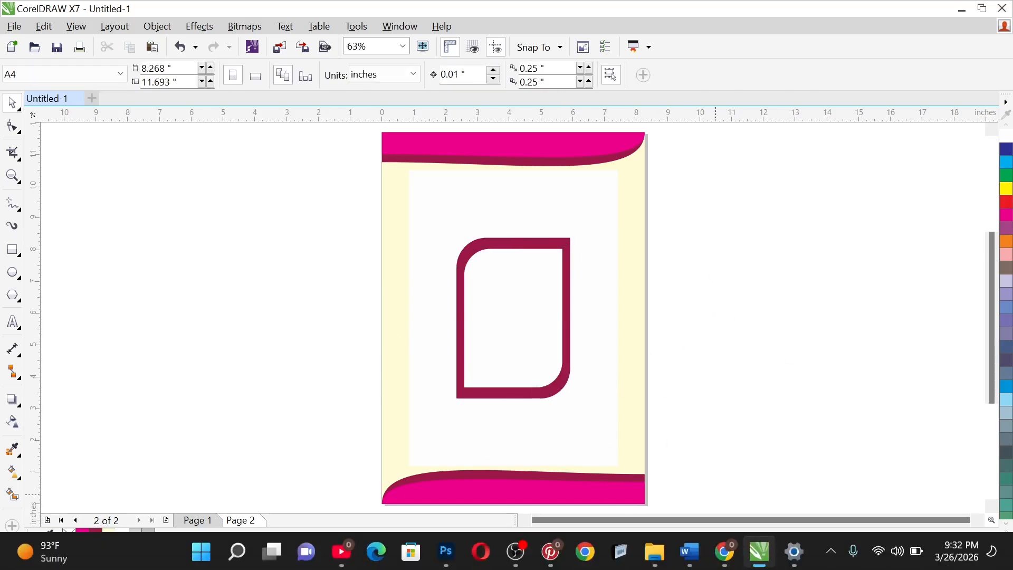
{"action": "left_click", "coordinate": [516, 552]}
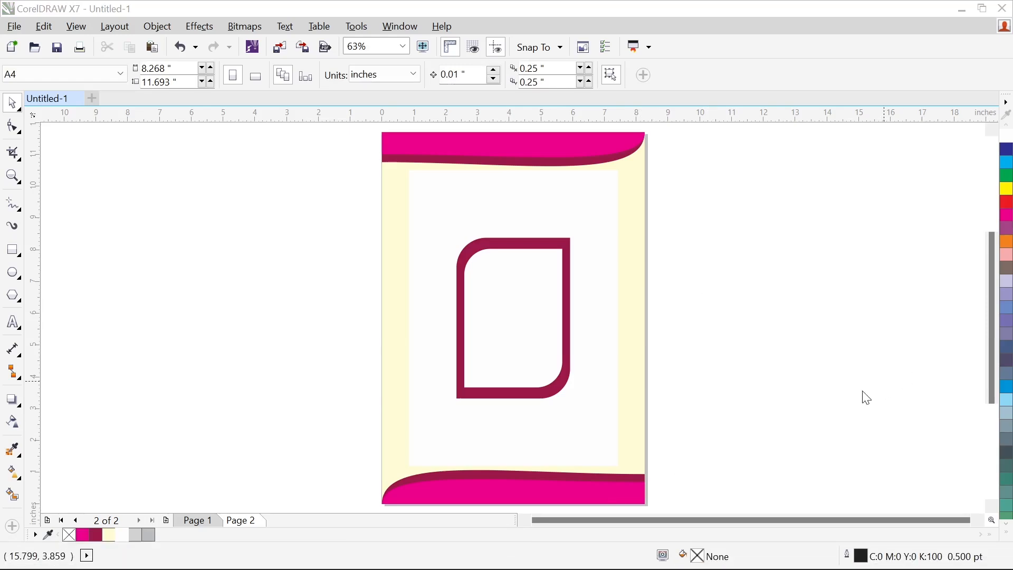
Step: Import 9223e69f-61b2-40b2-b6e8-79d24155bae9.jpg beside the page at about 4.57 inches square and PowerClip it inside the white rounded rectangle
{"action": "key", "text": "ctrl+i"}
{"action": "left_click", "coordinate": [545, 466]}
{"action": "left_click_drag", "start_coordinate": [629, 175], "coordinate": [780, 325]}
{"action": "left_click_drag", "start_coordinate": [699, 257], "coordinate": [502, 309]}
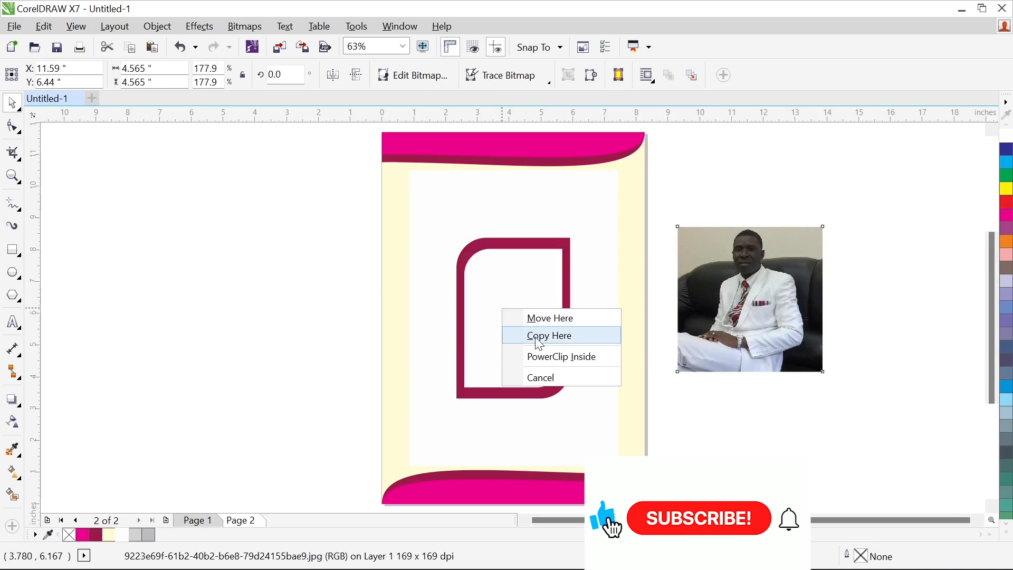
{"action": "left_click", "coordinate": [561, 359]}
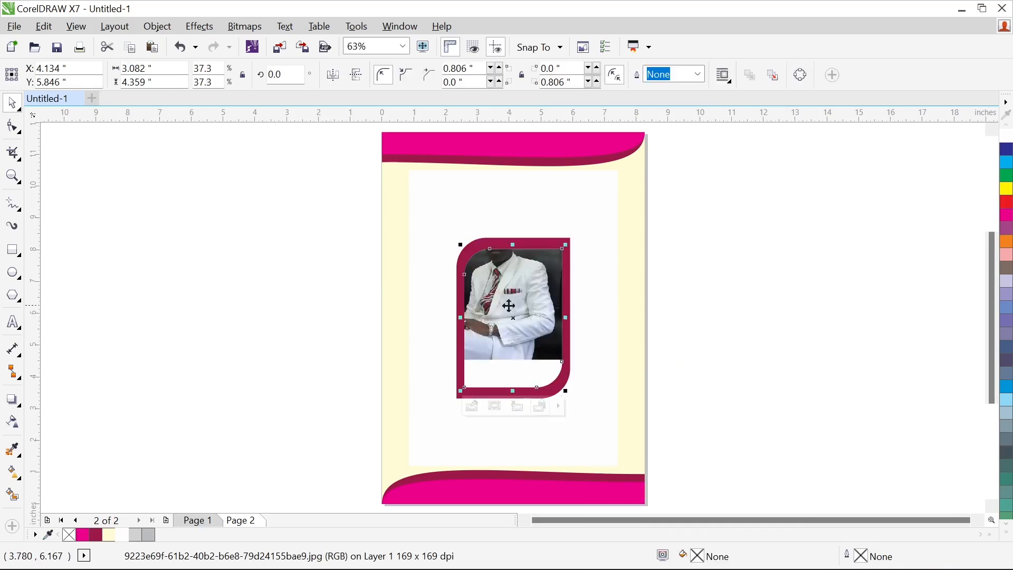
Step: Edit the PowerClip contents, enlarging the photo to about 5.6 inches square and positioning the head and torso within the frame
{"action": "double_click", "coordinate": [516, 286]}
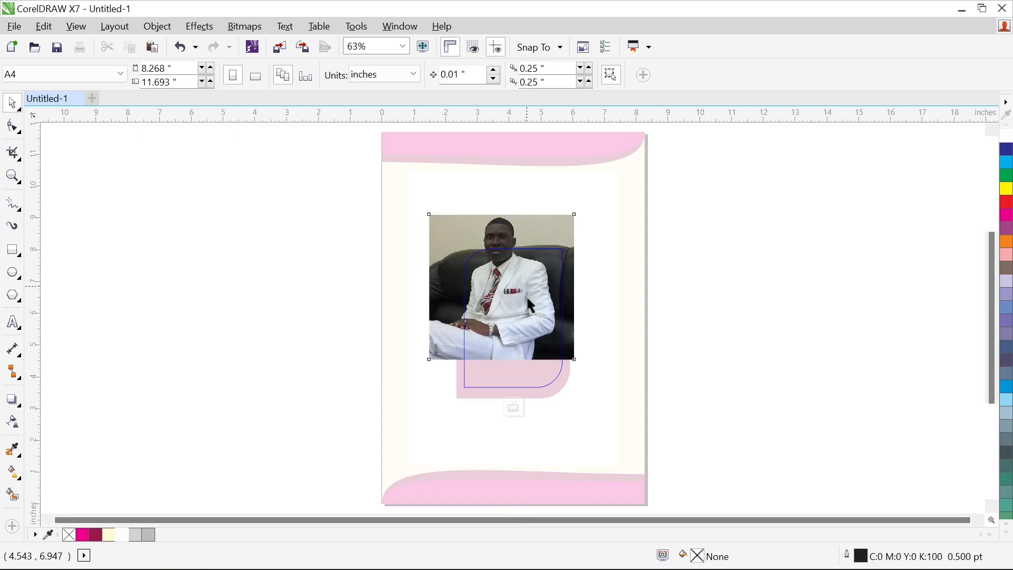
{"action": "left_click_drag", "start_coordinate": [528, 289], "coordinate": [533, 318]}
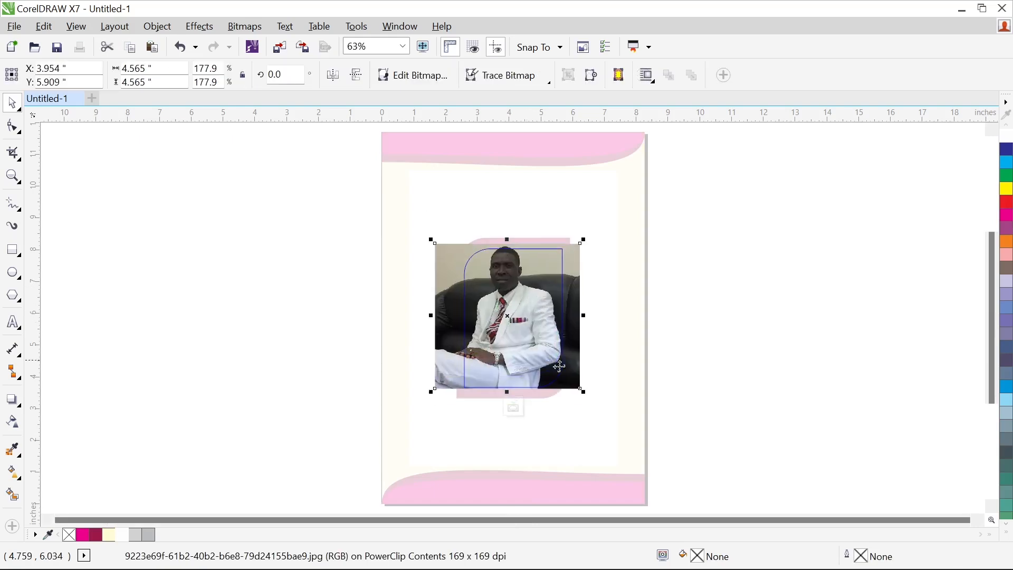
{"action": "left_click_drag", "start_coordinate": [584, 393], "coordinate": [613, 429]}
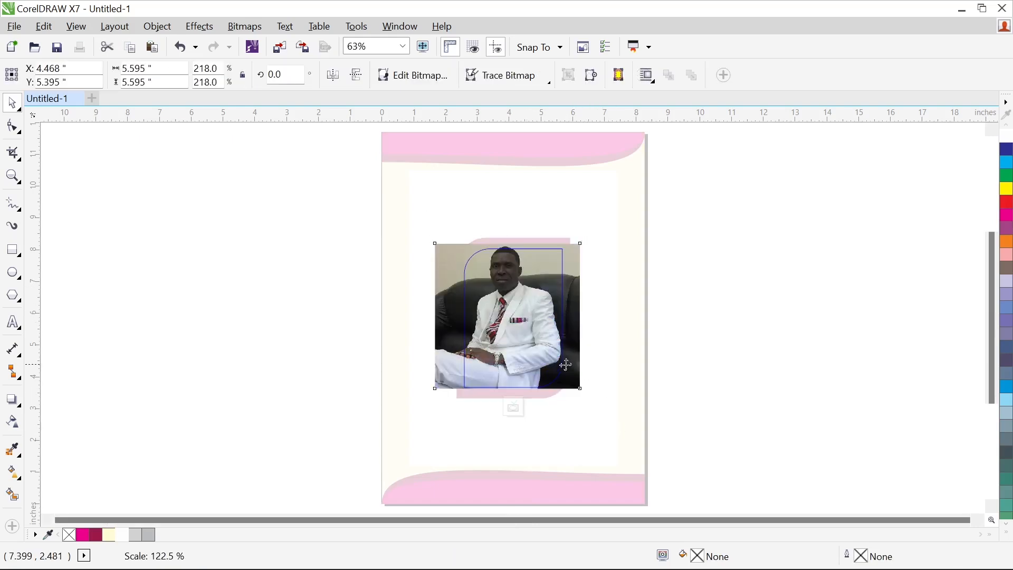
{"action": "left_click", "coordinate": [564, 363]}
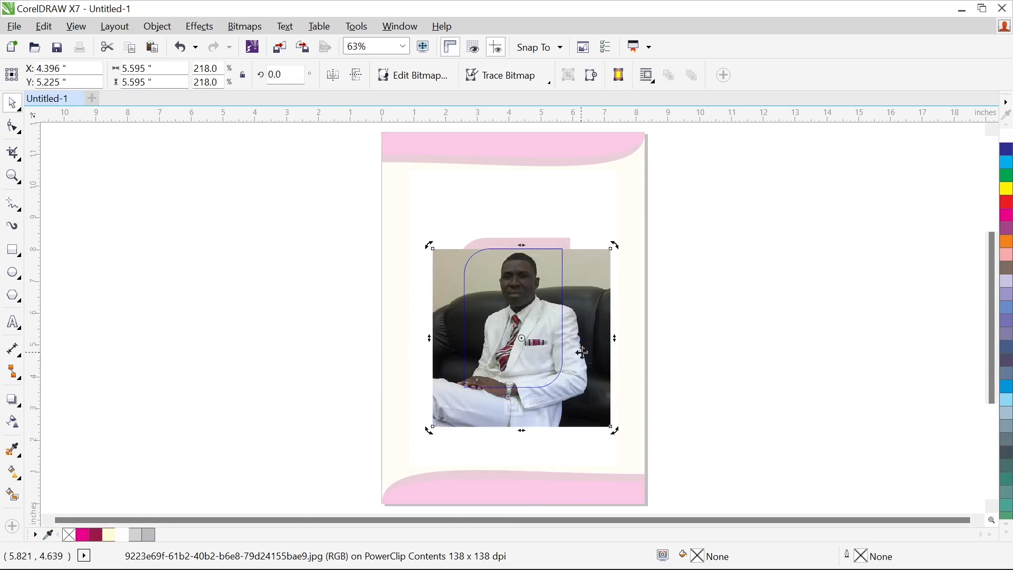
{"action": "left_click", "coordinate": [695, 295], "text": "ctrl"}
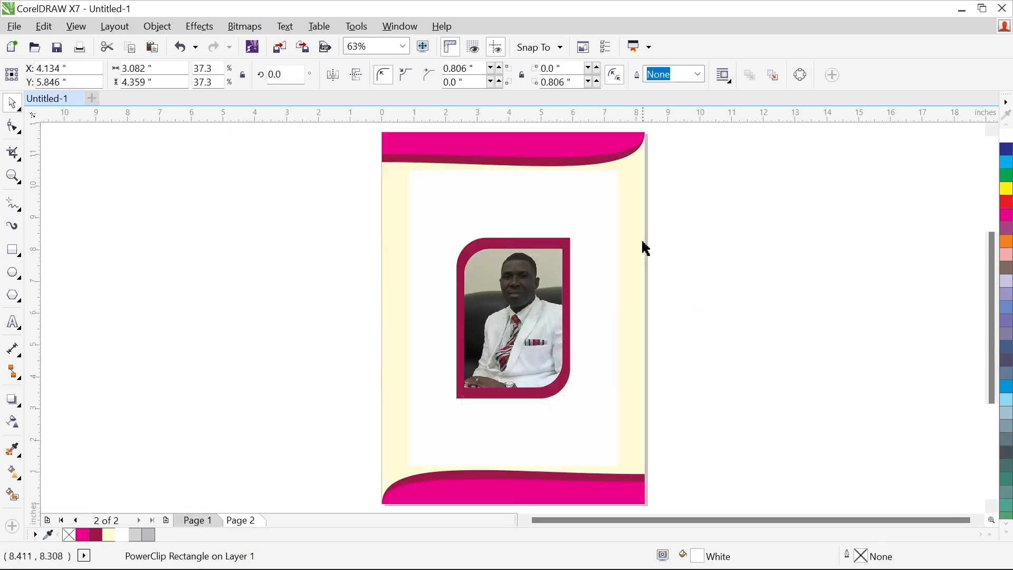
Step: Reopen the photo frame's PowerClip contents, select the photo, and finish editing
{"action": "right_click", "coordinate": [507, 292]}
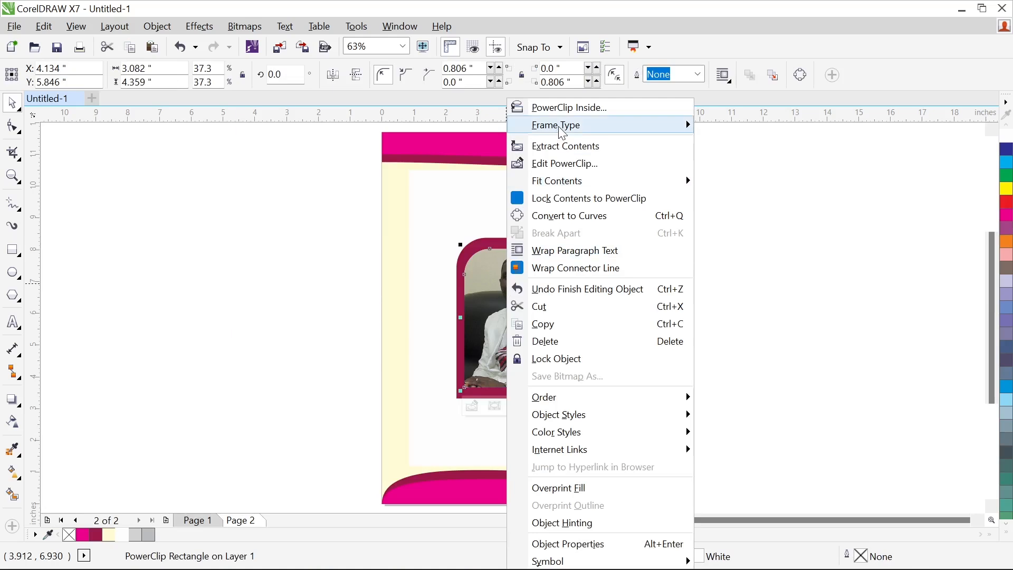
{"action": "left_click", "coordinate": [572, 166]}
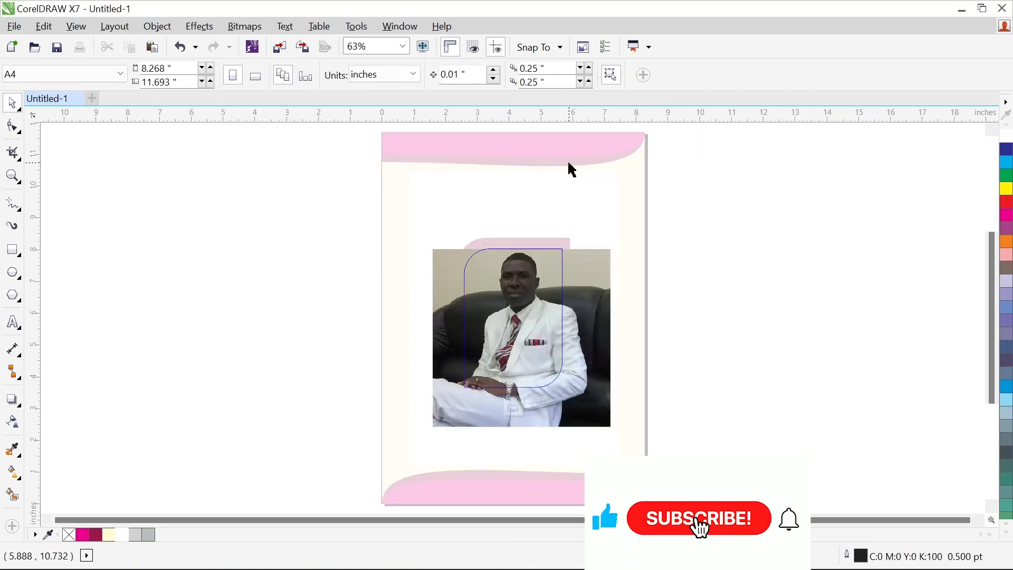
{"action": "left_click", "coordinate": [546, 381]}
{"action": "left_click", "coordinate": [543, 376]}
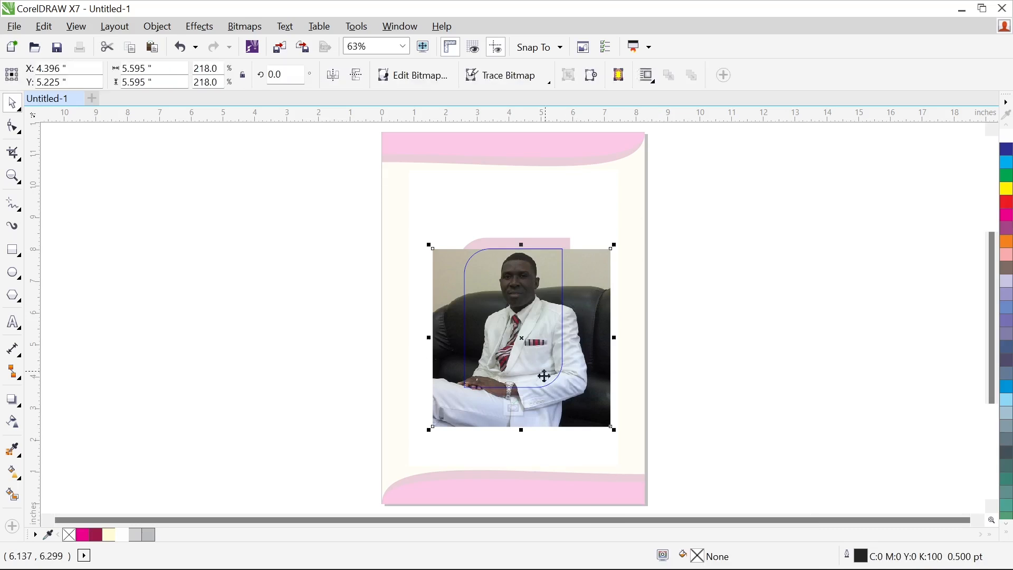
{"action": "left_click", "coordinate": [511, 410]}
{"action": "left_click", "coordinate": [752, 297]}
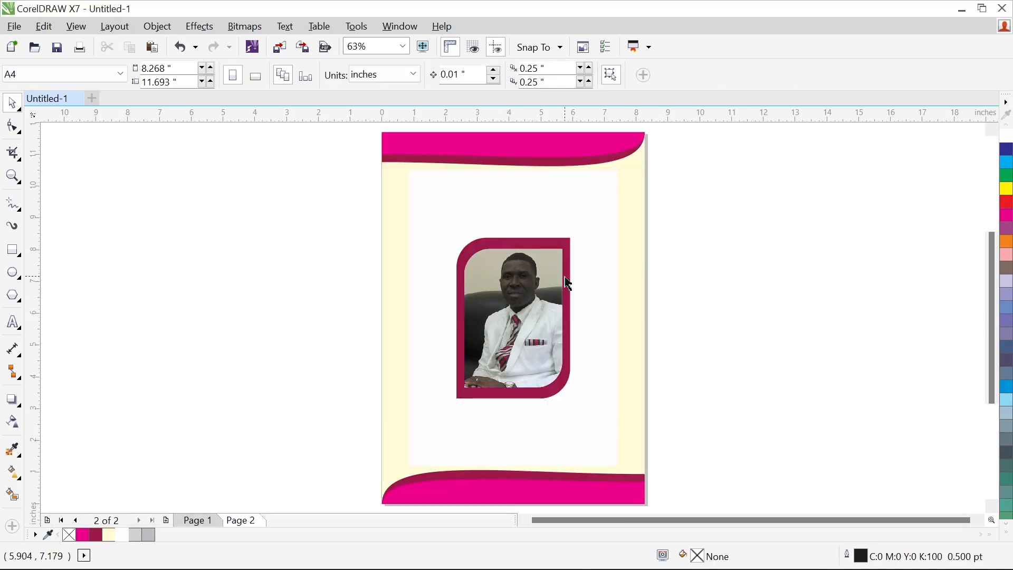
Step: Give the PowerClip rectangle holding the photo a white outline 4.0 pt wide
{"action": "left_click", "coordinate": [535, 275]}
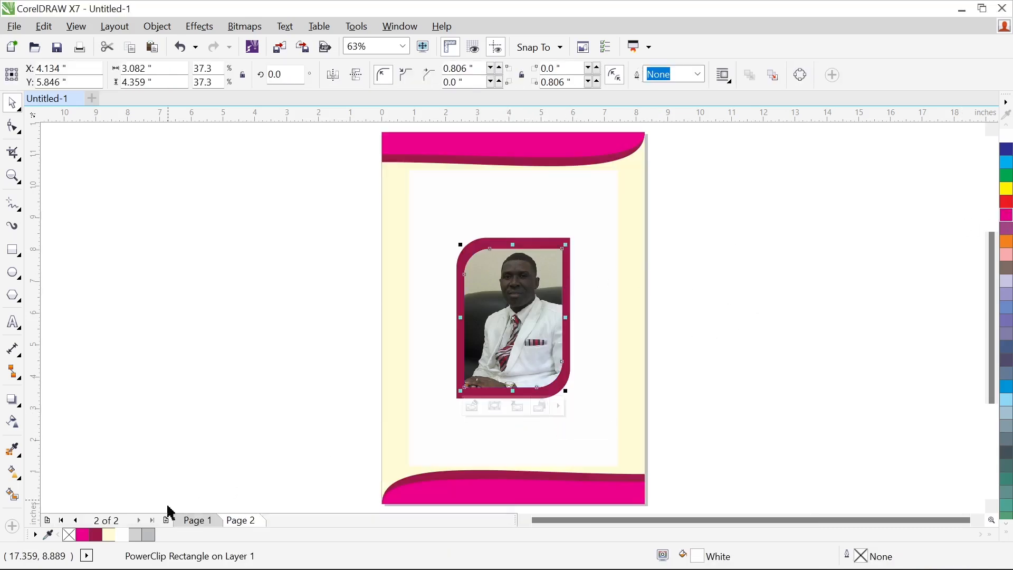
{"action": "right_click", "coordinate": [122, 535]}
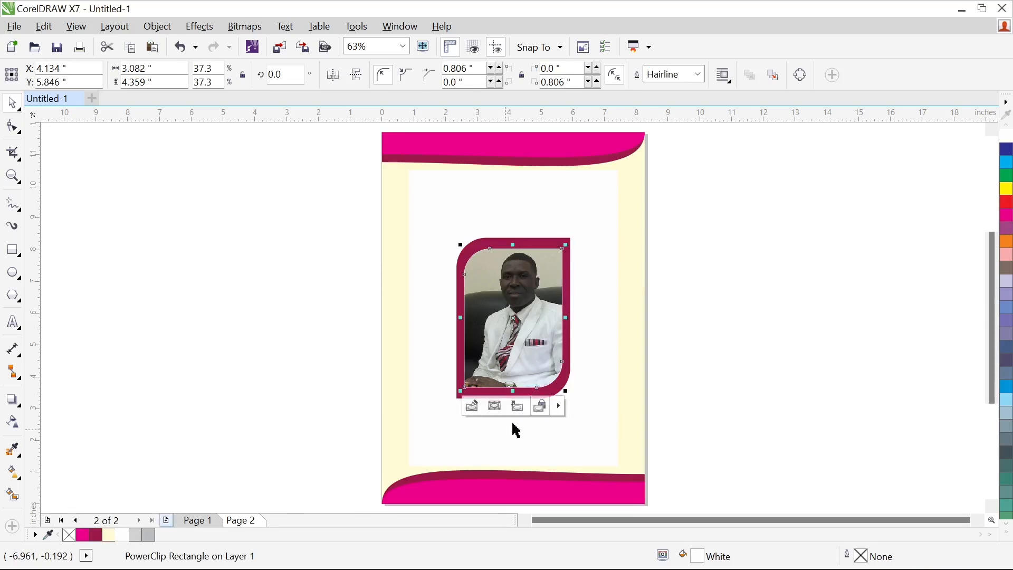
{"action": "left_click", "coordinate": [697, 75]}
{"action": "left_click", "coordinate": [660, 186]}
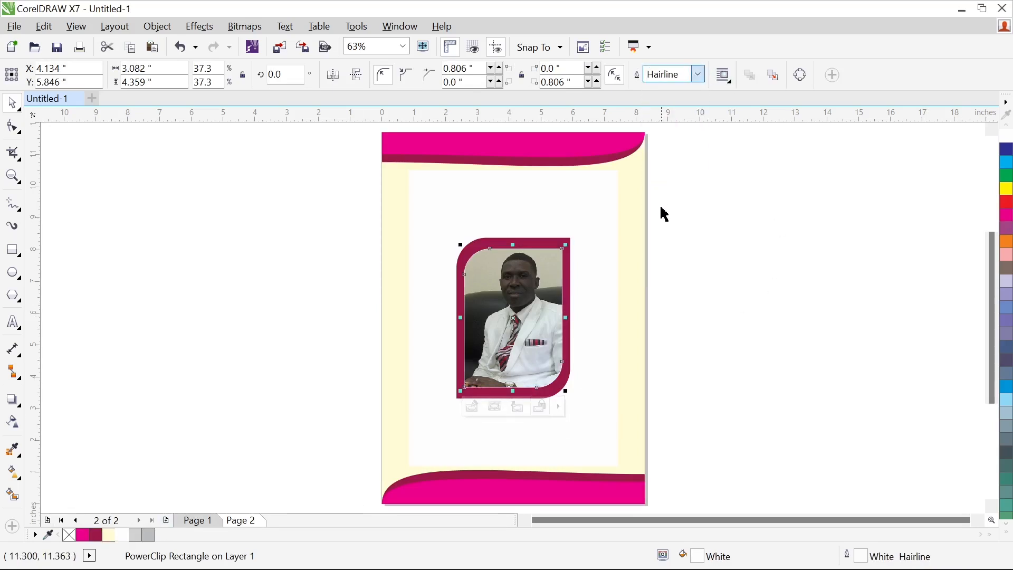
{"action": "left_click", "coordinate": [698, 74]}
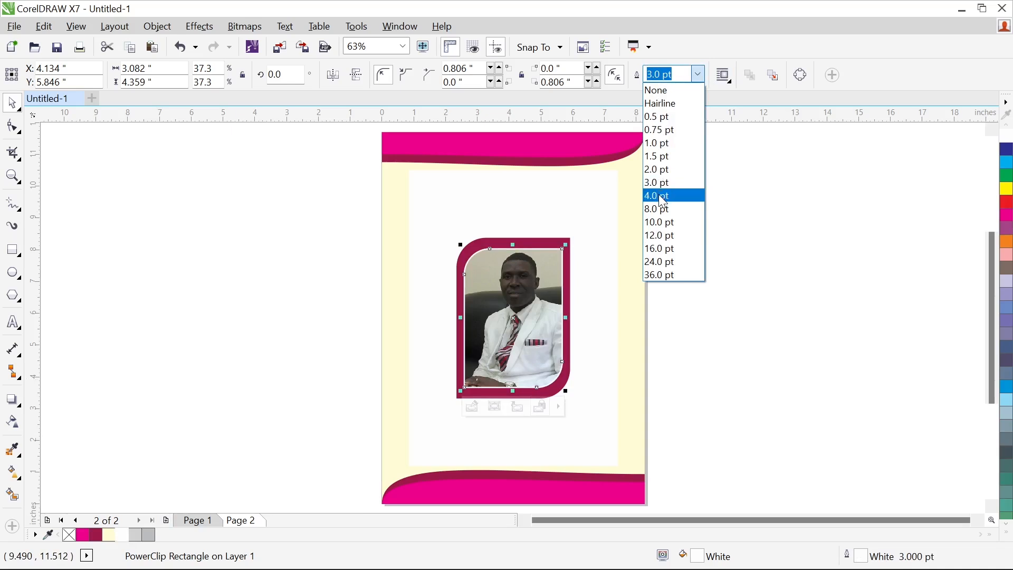
{"action": "left_click", "coordinate": [664, 197]}
{"action": "left_click", "coordinate": [694, 306]}
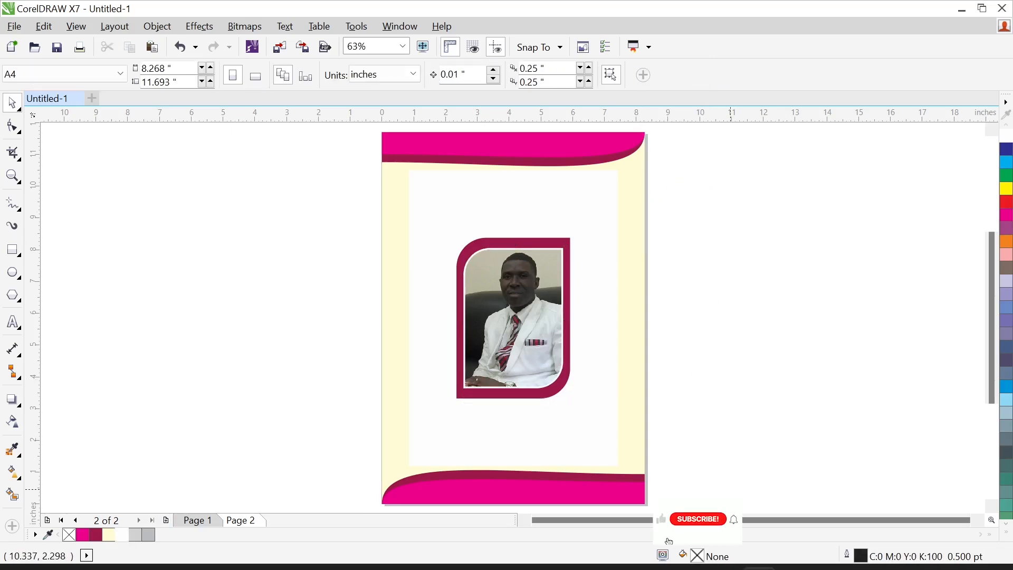
{"action": "mouse_move", "coordinate": [669, 559]}
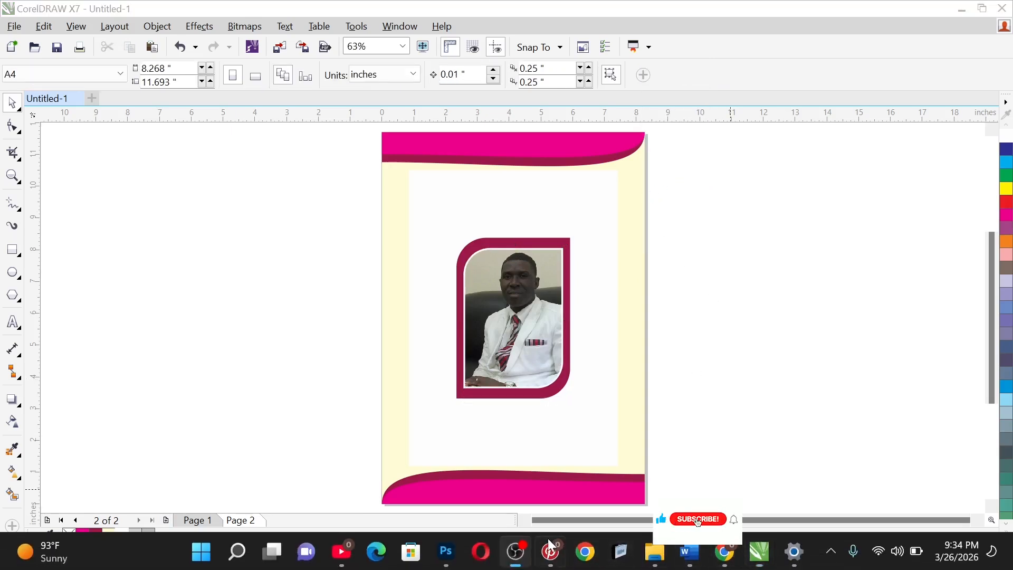